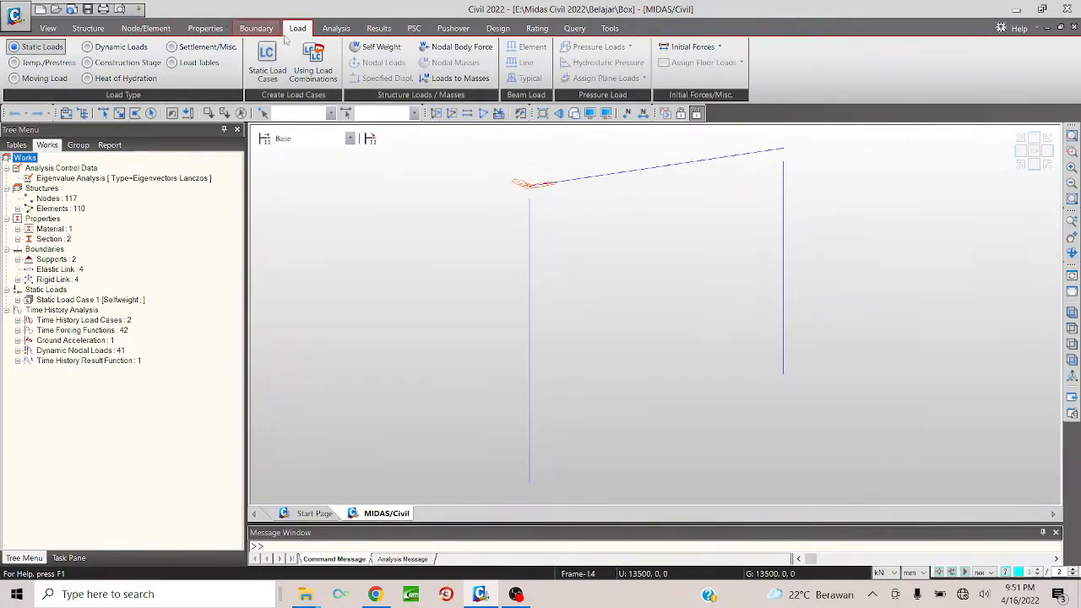
Display the bridge model with its solid section shapes.
{"action": "left_click", "coordinate": [574, 113]}
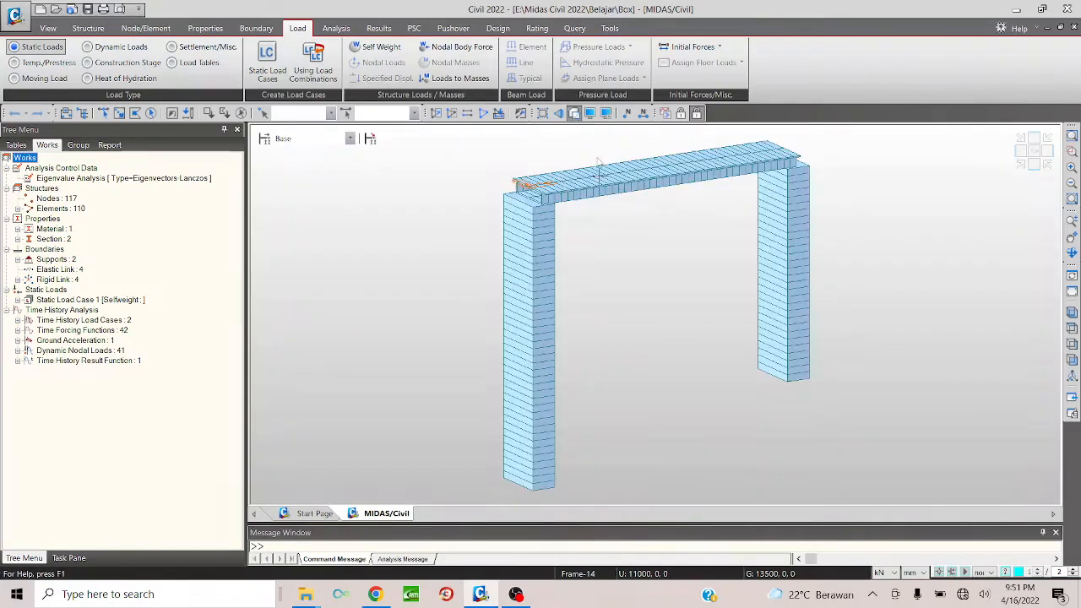
{"action": "mouse_move", "coordinate": [600, 163]}
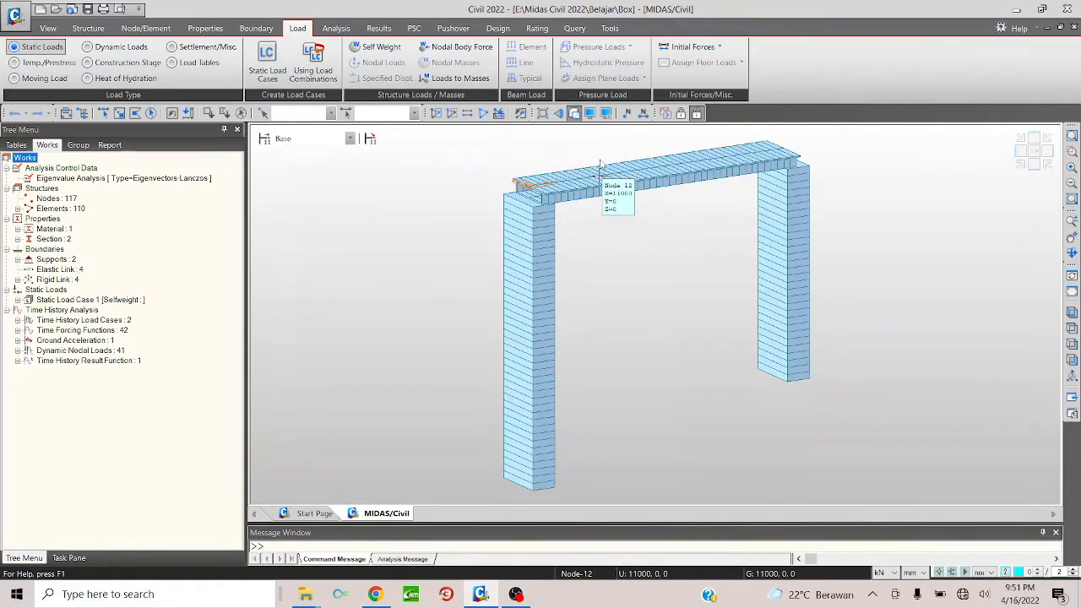
{"action": "scroll", "coordinate": [532, 188], "scroll_direction": "up", "scroll_amount": 3}
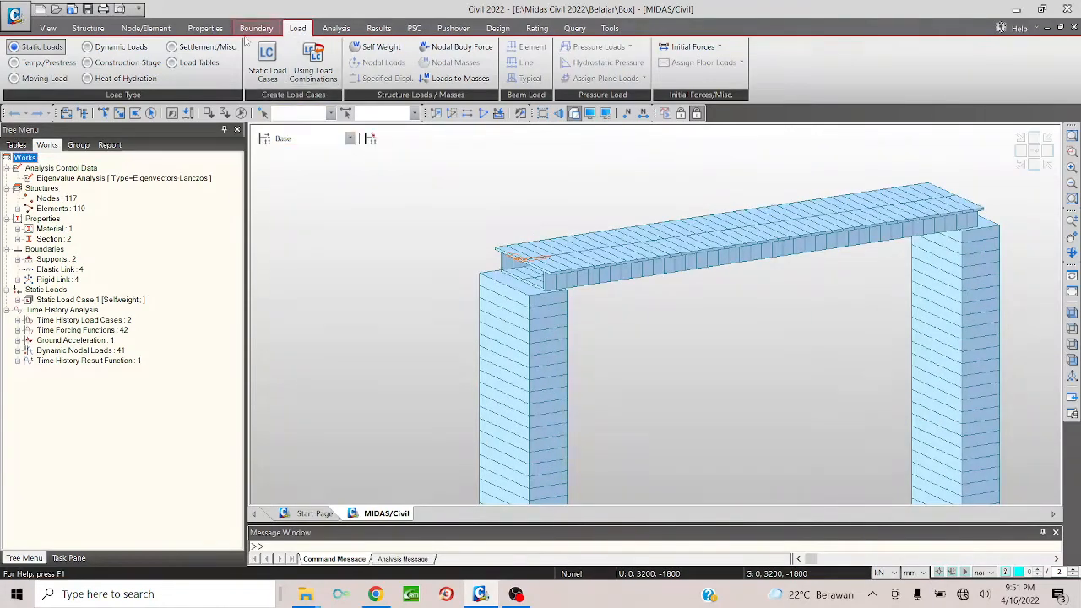
Examine the dimensions of the PSC one-cell section named Box used for the bridge girder.
{"action": "left_click", "coordinate": [209, 29]}
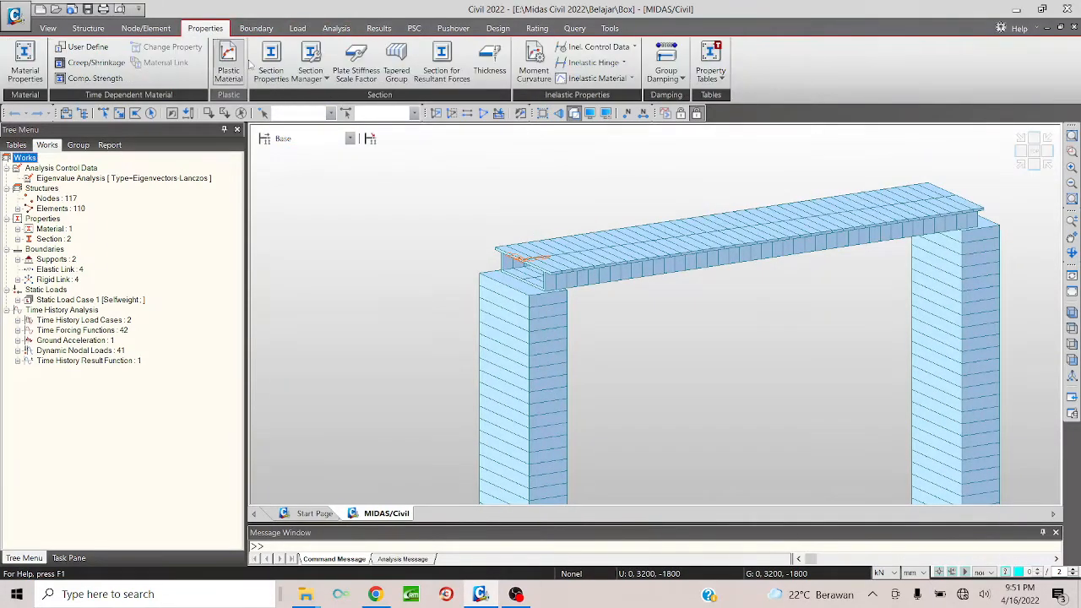
{"action": "left_click", "coordinate": [271, 63]}
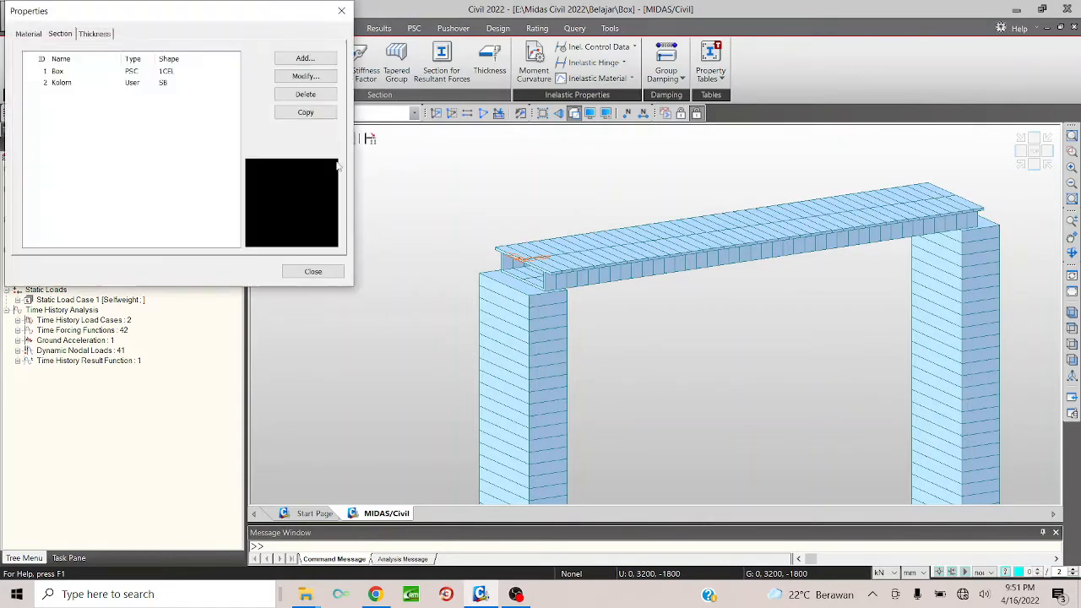
{"action": "left_click", "coordinate": [150, 74]}
{"action": "left_click", "coordinate": [150, 83]}
{"action": "left_click", "coordinate": [156, 74]}
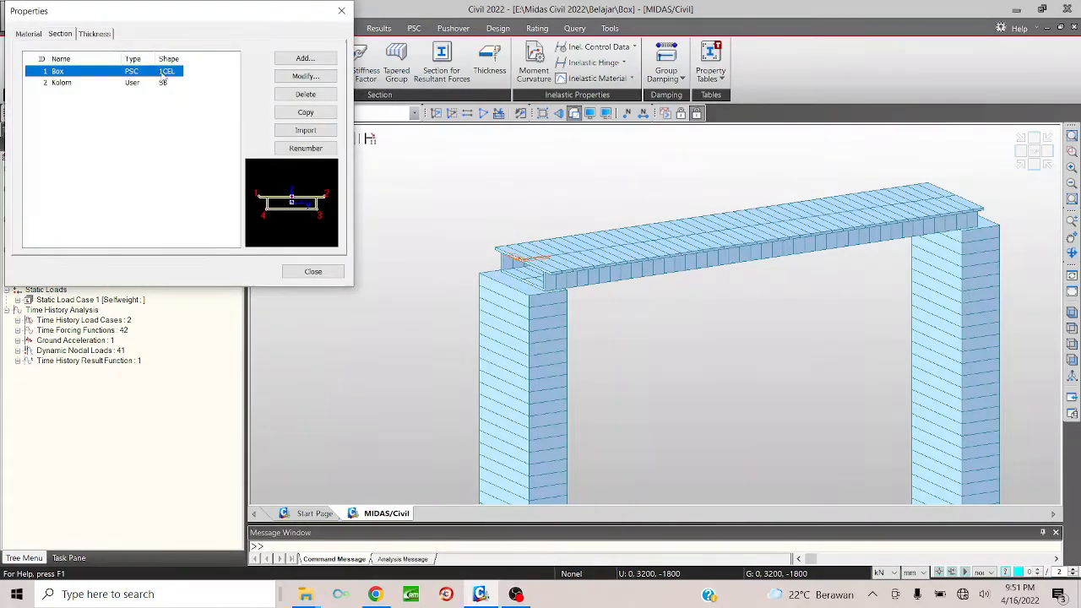
{"action": "left_click", "coordinate": [295, 78]}
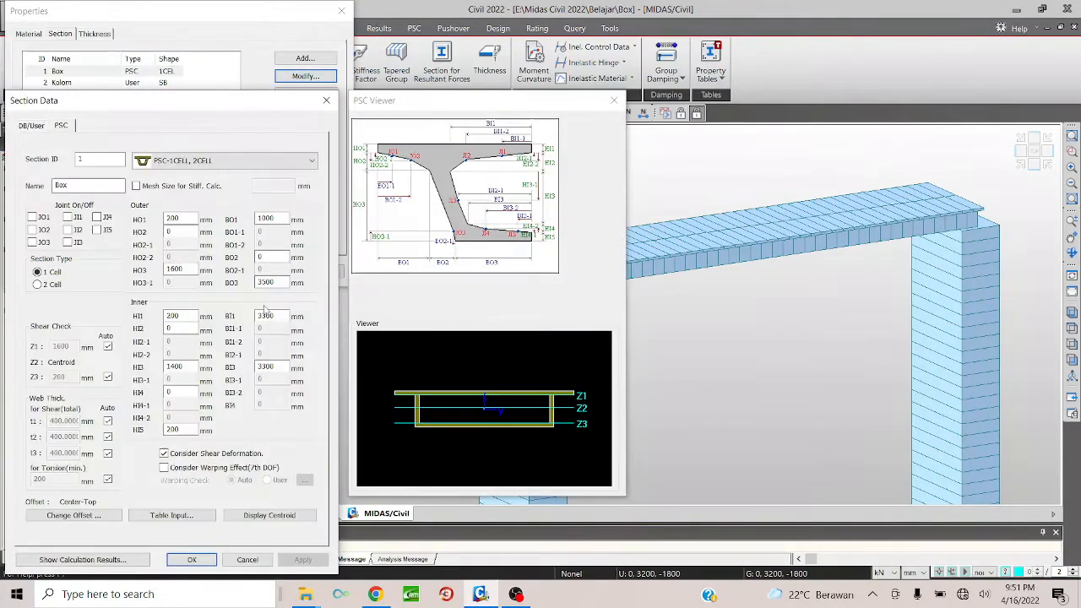
{"action": "left_click", "coordinate": [247, 559]}
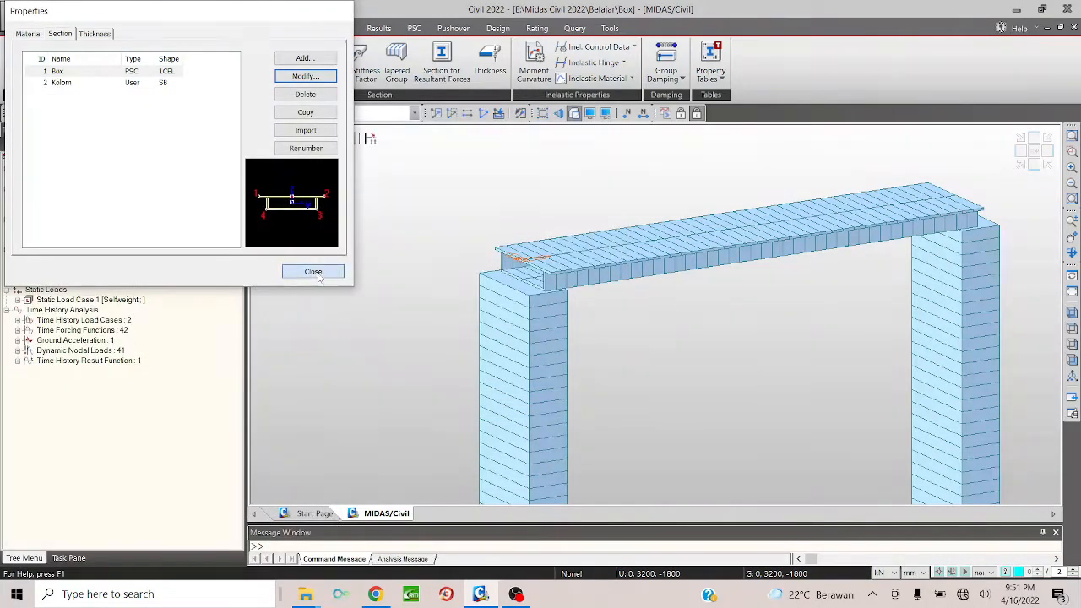
{"action": "left_click", "coordinate": [316, 273]}
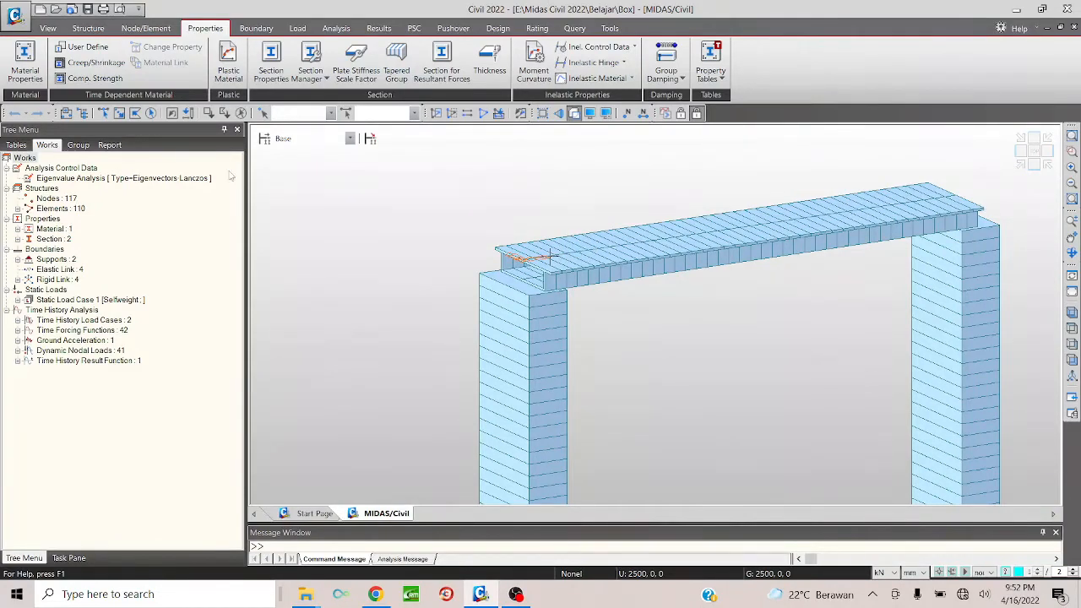
{"action": "scroll", "coordinate": [386, 302], "scroll_direction": "down", "scroll_amount": 3}
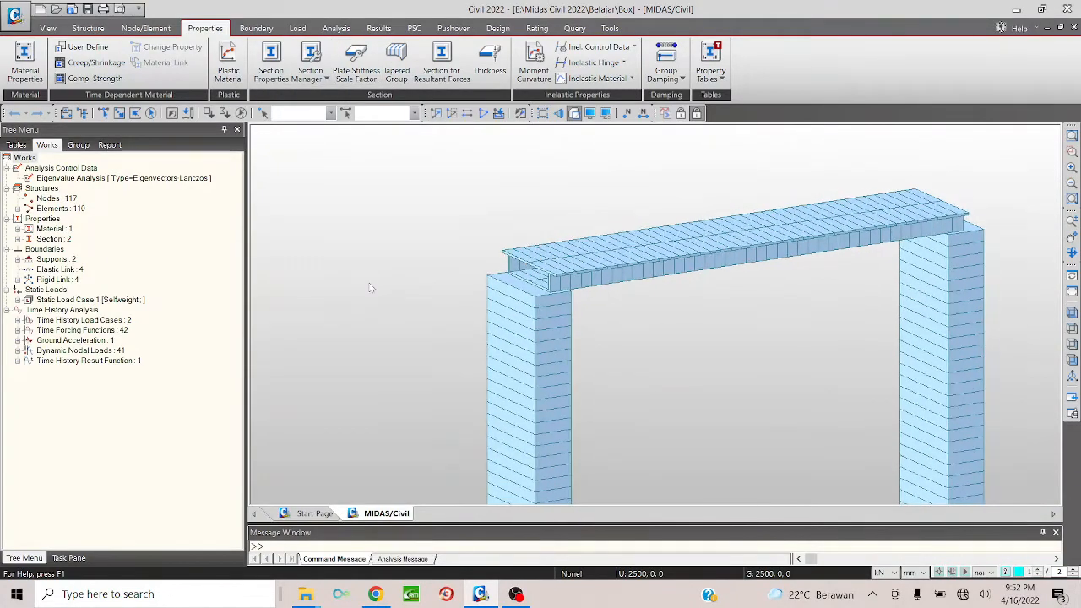
{"action": "scroll", "coordinate": [371, 288], "scroll_direction": "up", "scroll_amount": 1}
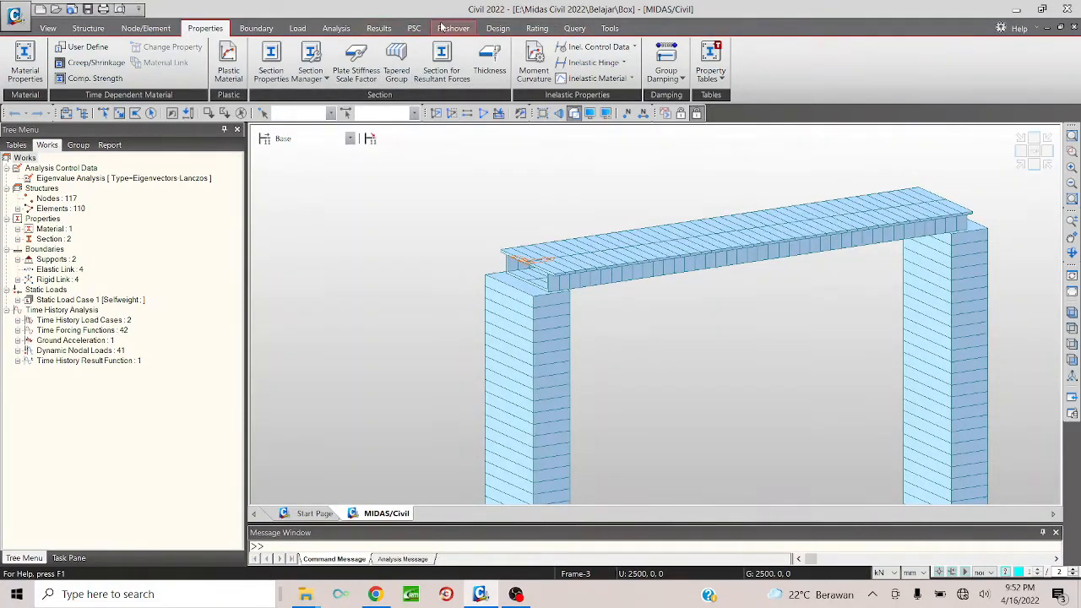
Review the Train Load Generator settings among the dynamic load functions.
{"action": "left_click", "coordinate": [299, 28]}
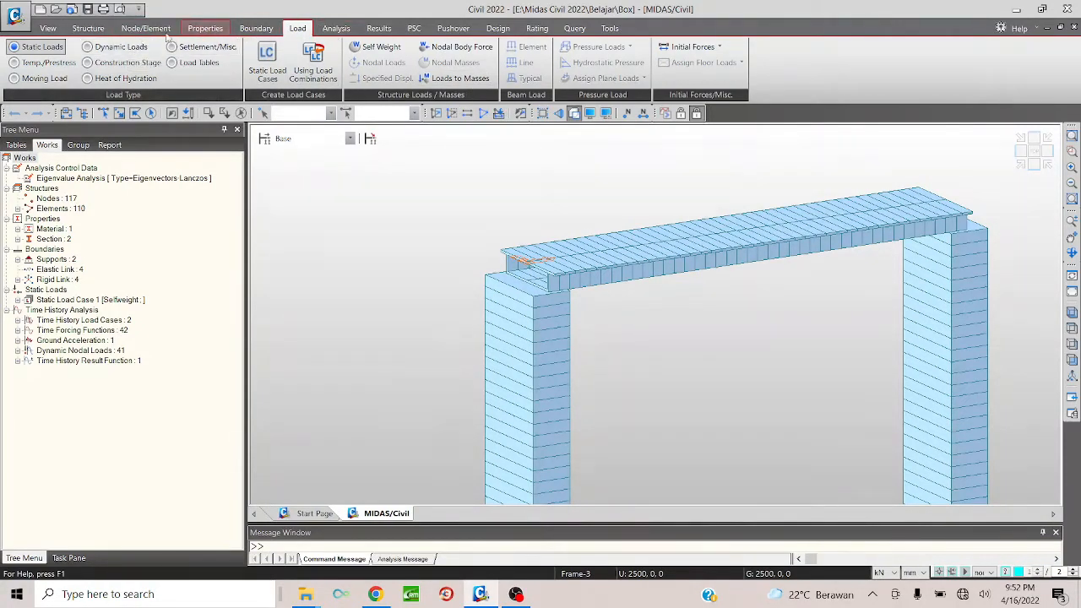
{"action": "left_click", "coordinate": [114, 47]}
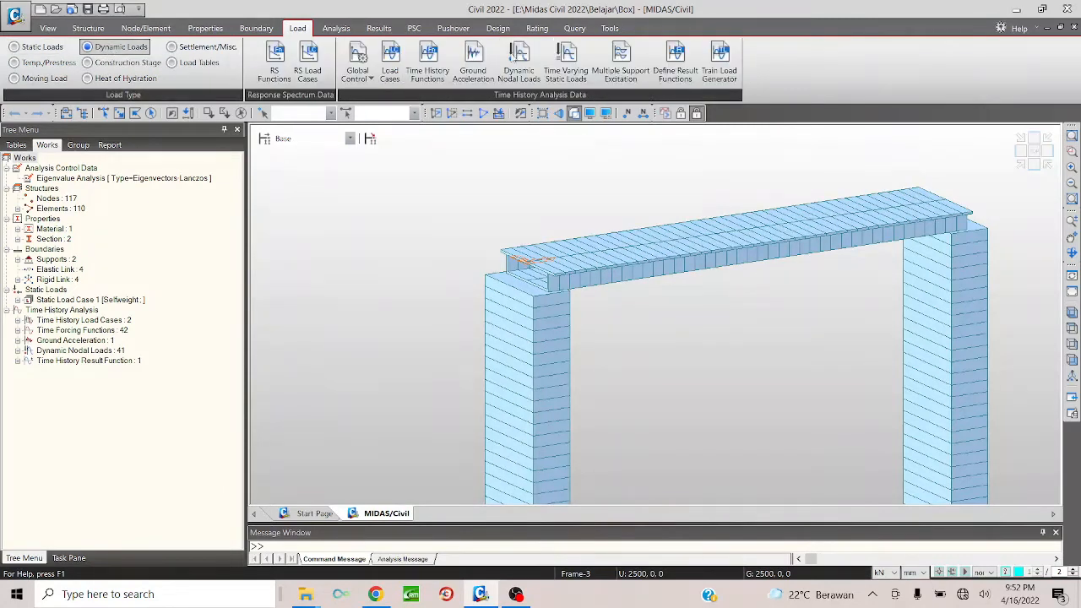
{"action": "left_click", "coordinate": [721, 63]}
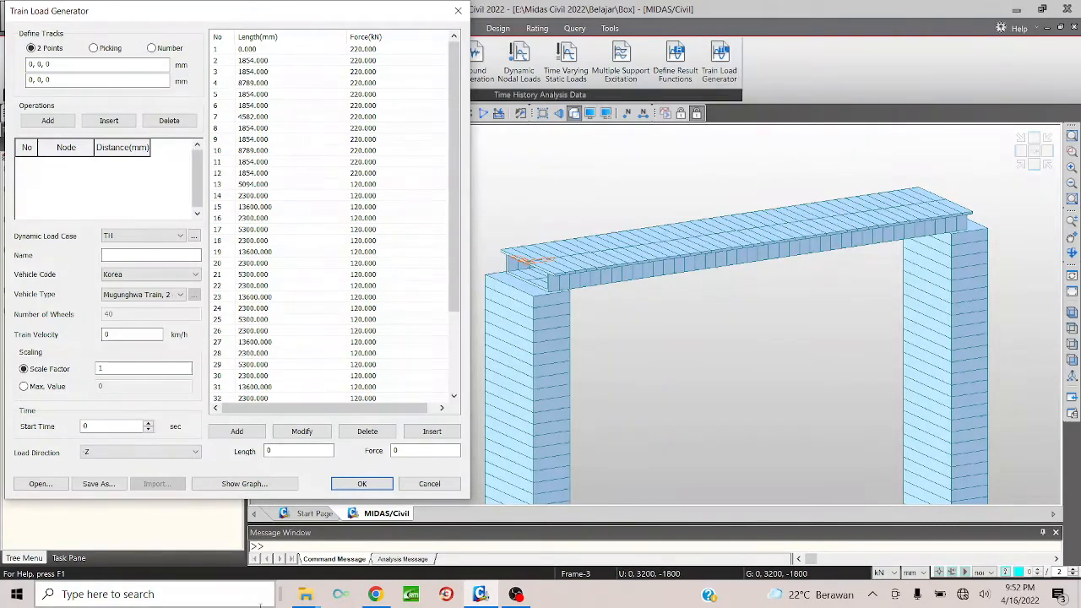
{"action": "left_click", "coordinate": [427, 484]}
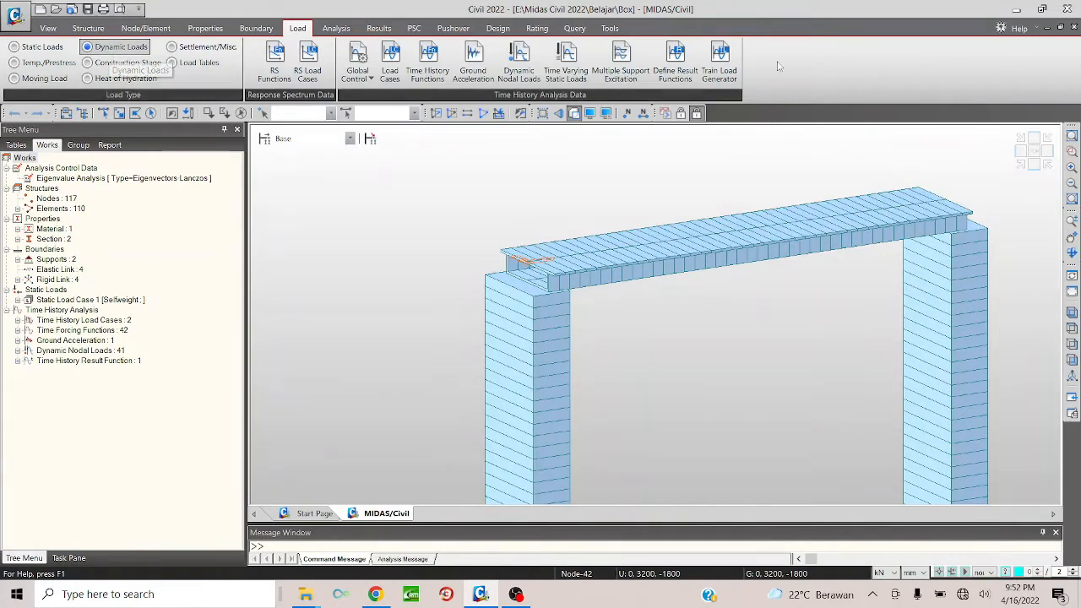
{"action": "left_click", "coordinate": [721, 68]}
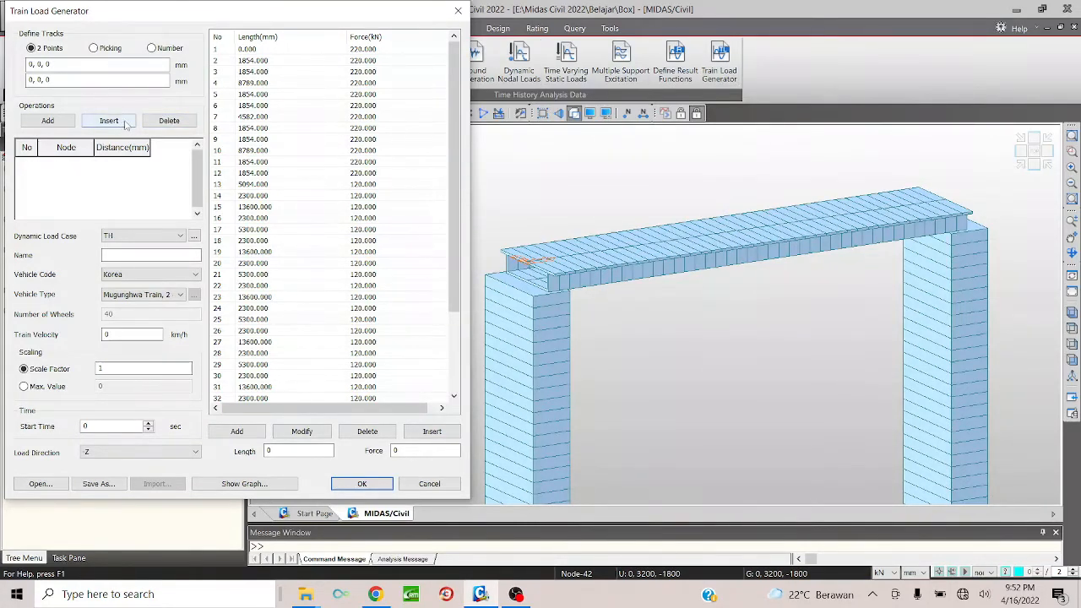
{"action": "left_click", "coordinate": [73, 66]}
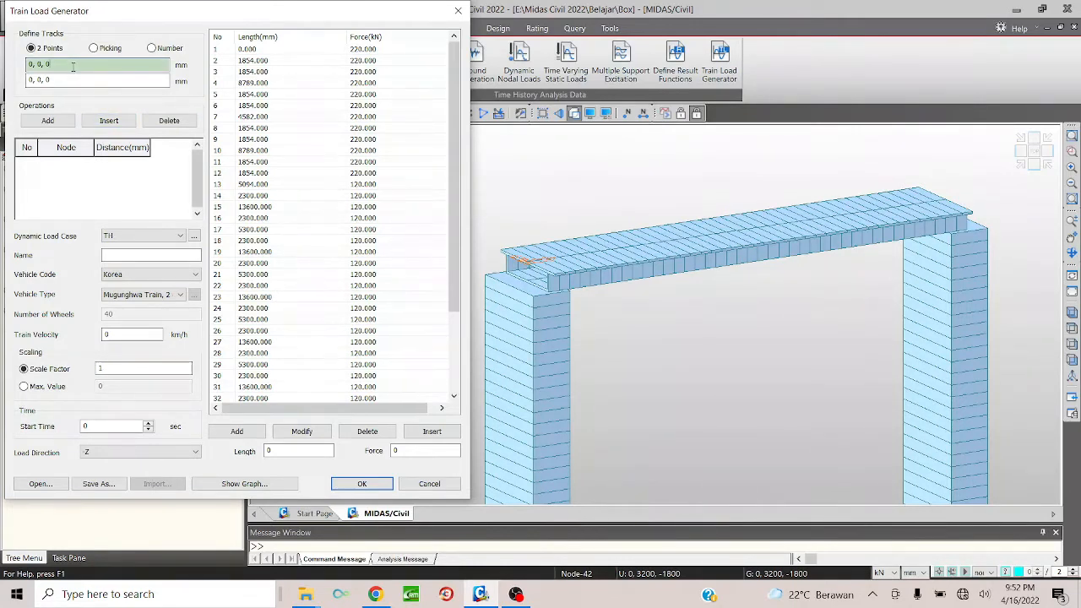
{"action": "left_click", "coordinate": [524, 264]}
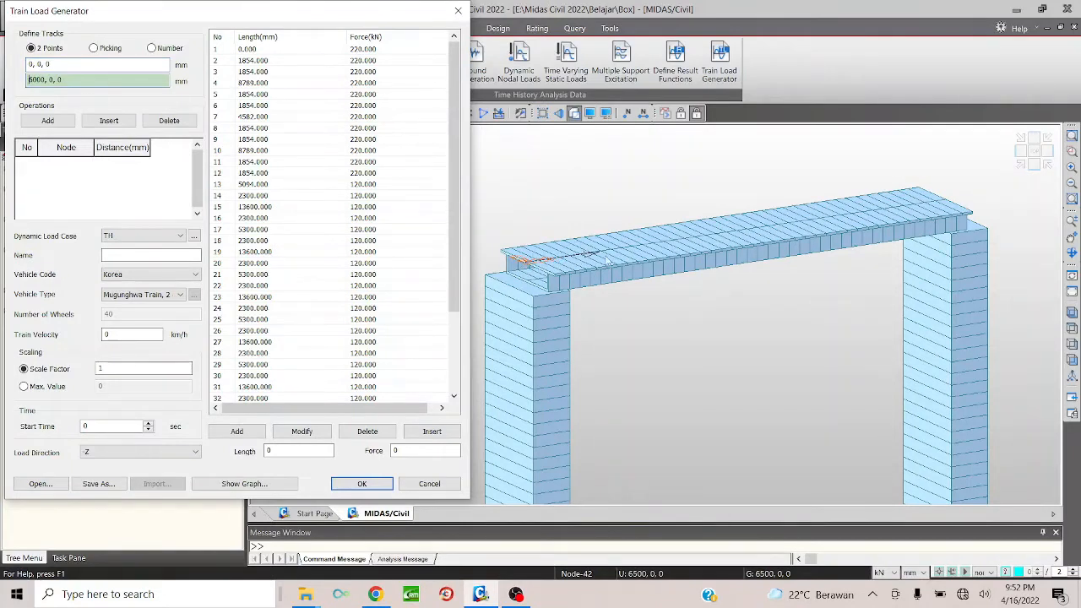
{"action": "left_click", "coordinate": [943, 201]}
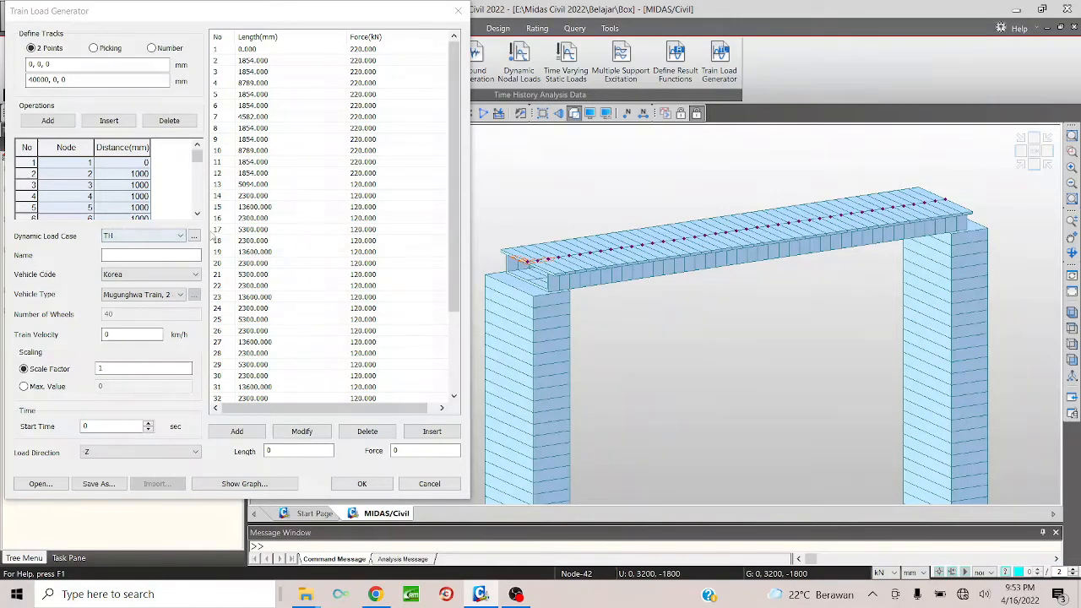
{"action": "left_click", "coordinate": [177, 236]}
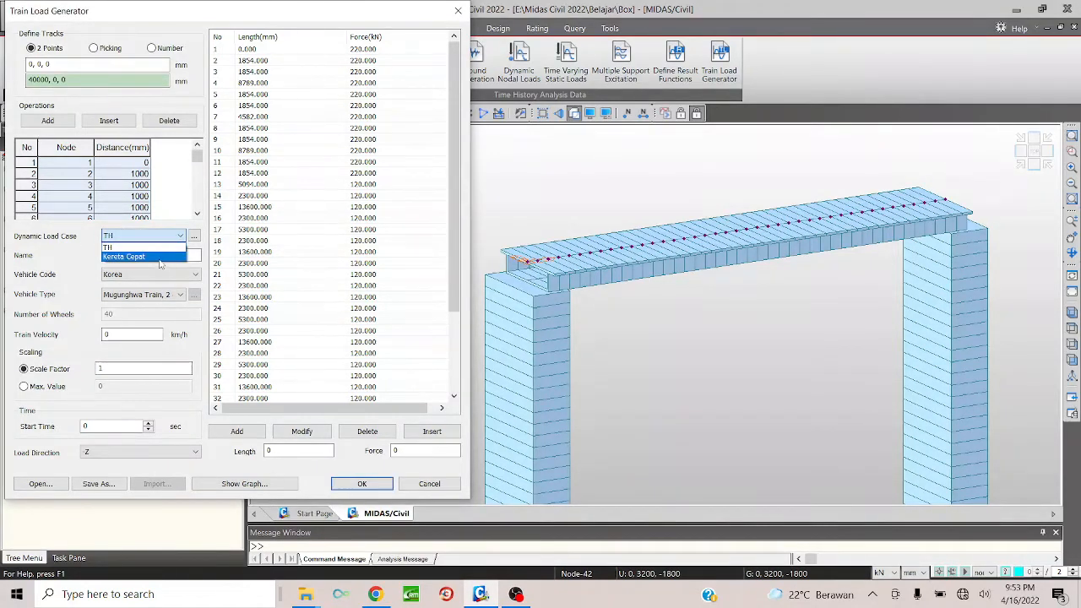
{"action": "left_click", "coordinate": [431, 487]}
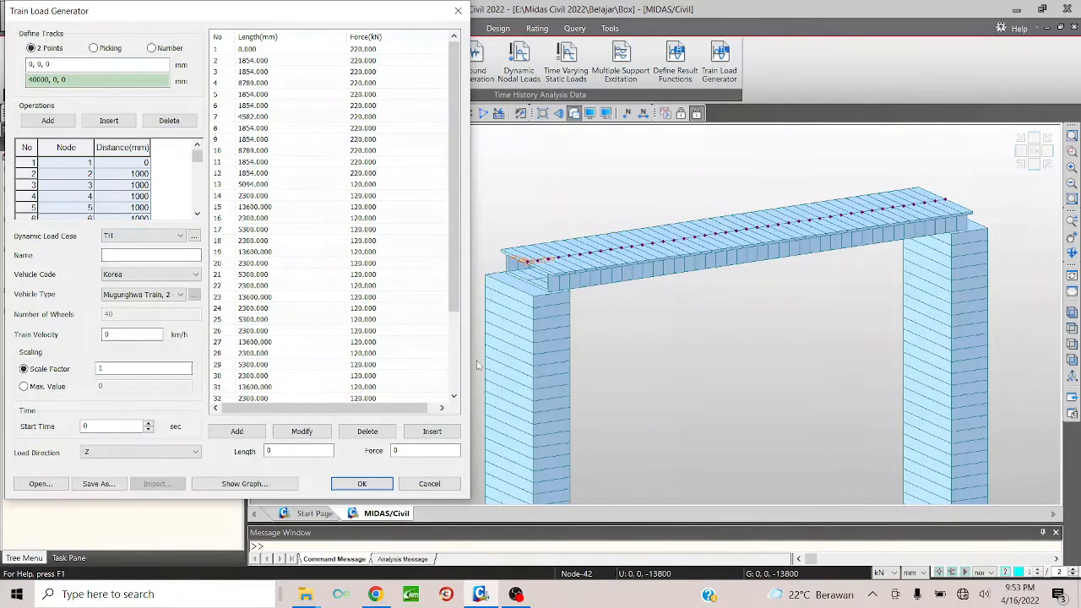
{"action": "left_click", "coordinate": [449, 489]}
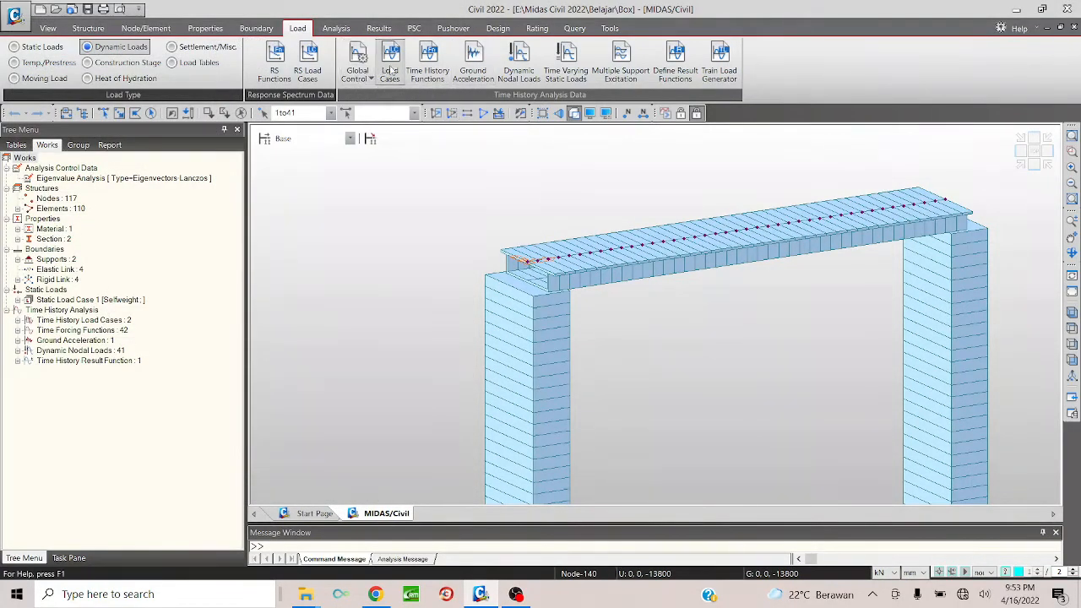
Delete the time history load case named Kereta Cepat, including the confirmation.
{"action": "left_click", "coordinate": [390, 65]}
{"action": "left_click", "coordinate": [47, 84]}
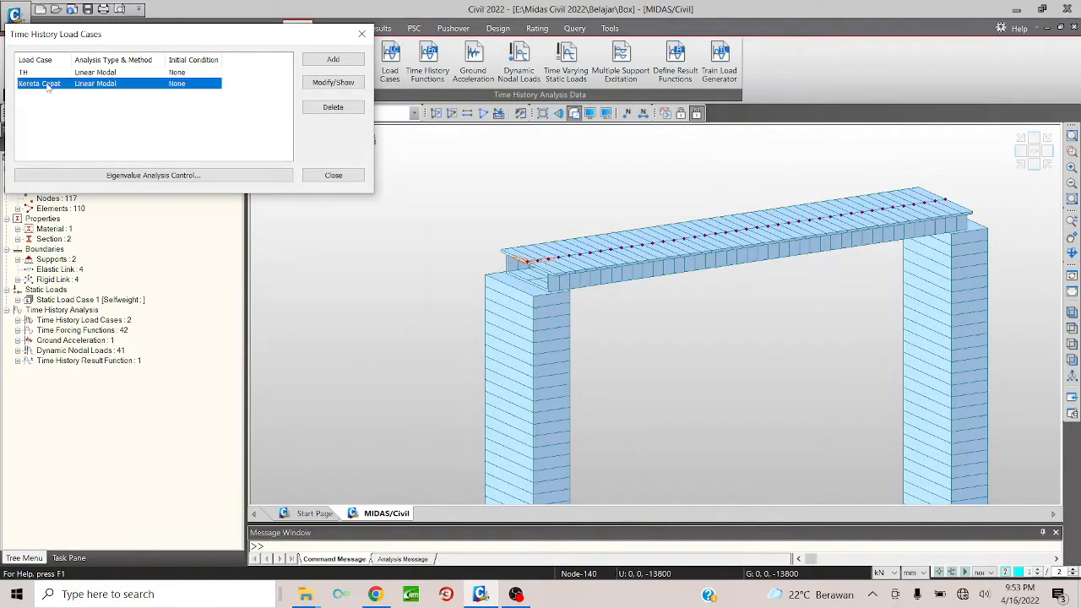
{"action": "left_click", "coordinate": [333, 106]}
{"action": "left_click", "coordinate": [194, 141]}
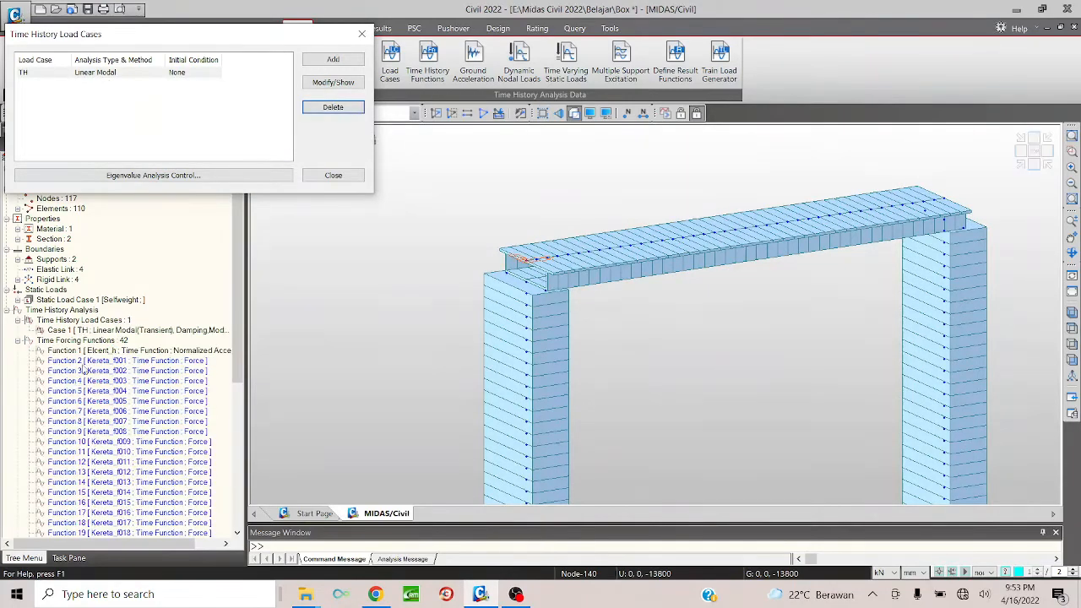
{"action": "left_click", "coordinate": [334, 174]}
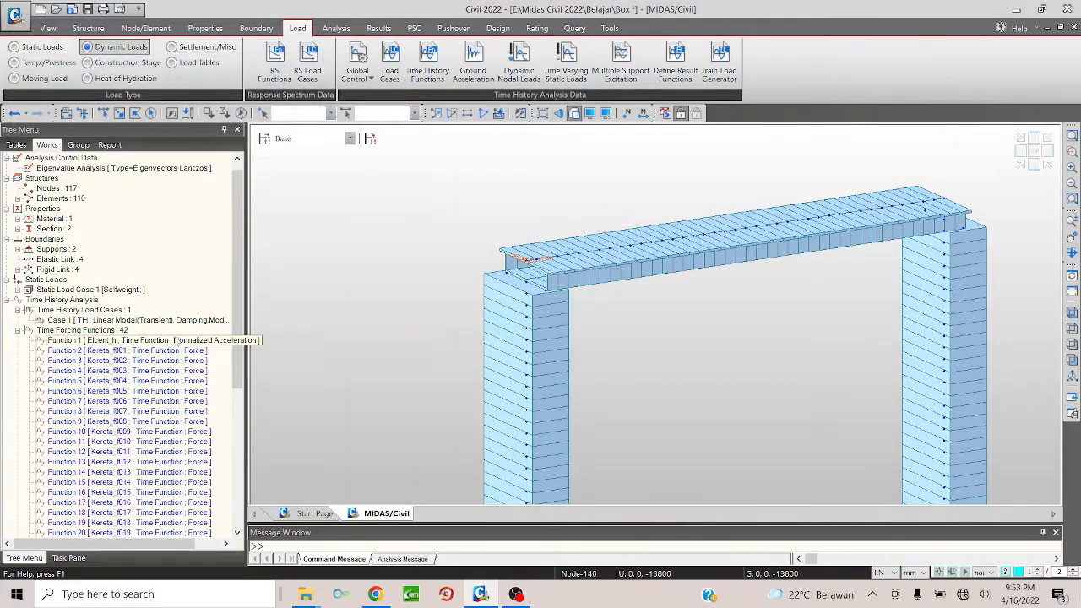
Delete the time forcing functions Kereta_f001 to Kereta_f041, keeping the Elcent_h function.
{"action": "left_click", "coordinate": [115, 361]}
{"action": "scroll", "coordinate": [118, 361], "scroll_direction": "down", "scroll_amount": 8}
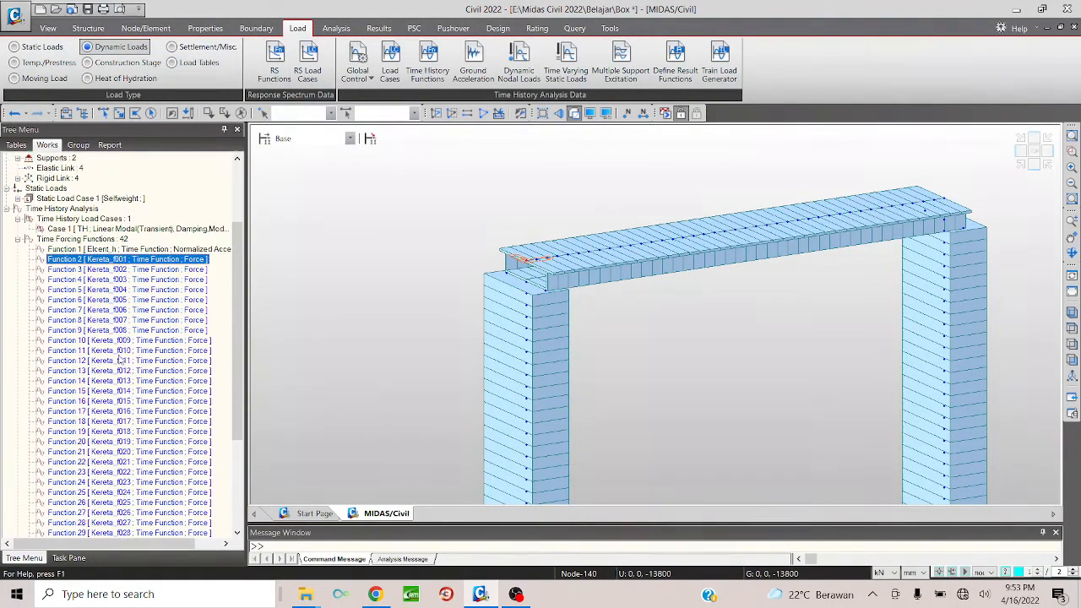
{"action": "left_click", "coordinate": [192, 512], "text": "shift"}
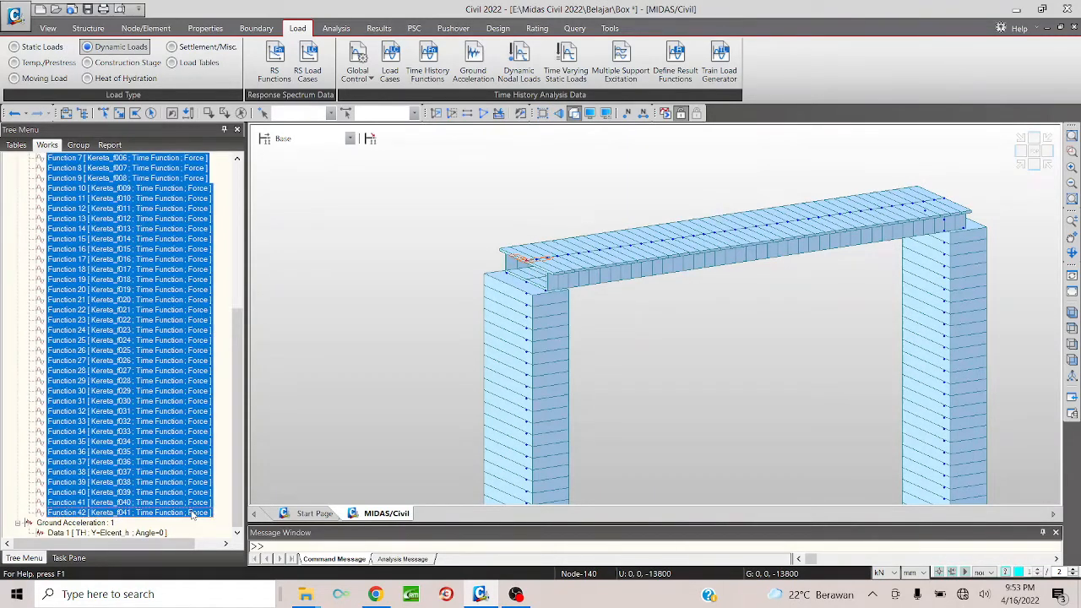
{"action": "key", "text": "Delete"}
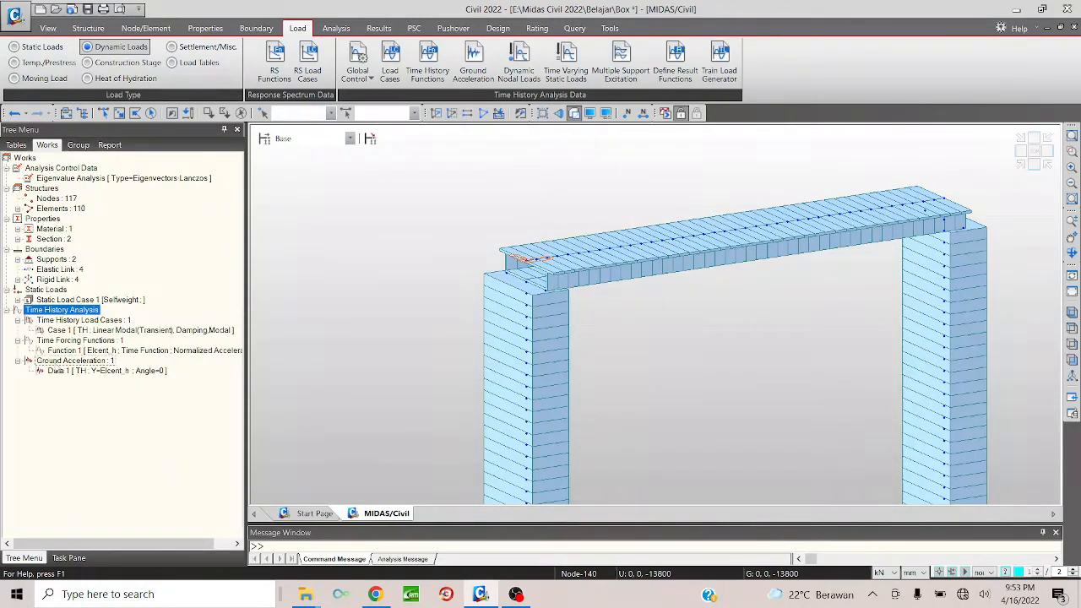
{"action": "left_click", "coordinate": [84, 370]}
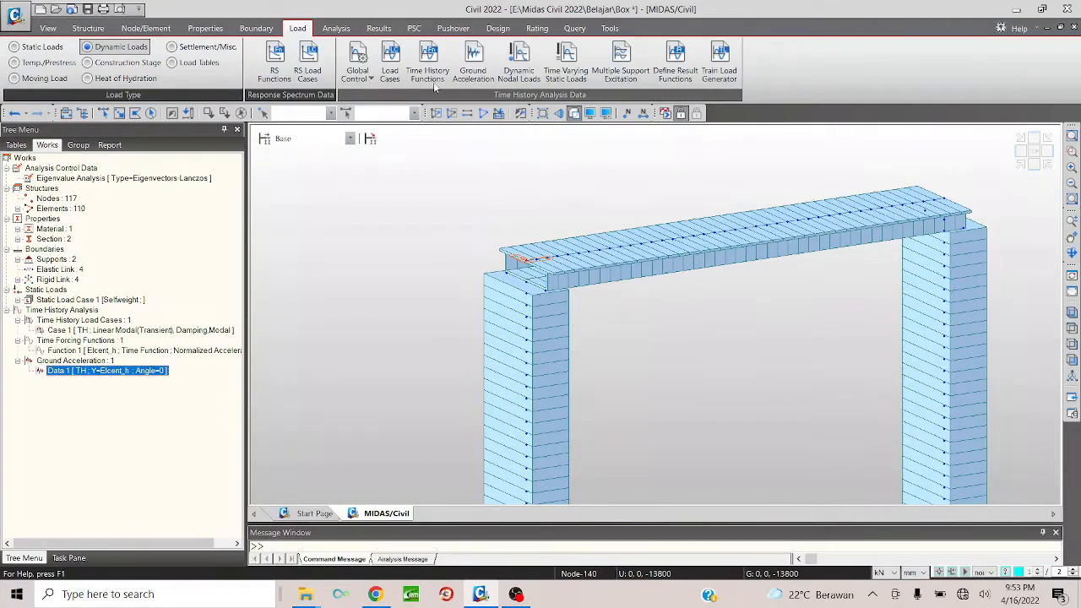
Add a linear modal transient time history load case named Kereta with end time 50 s and time increment 0.02 s.
{"action": "left_click", "coordinate": [390, 63]}
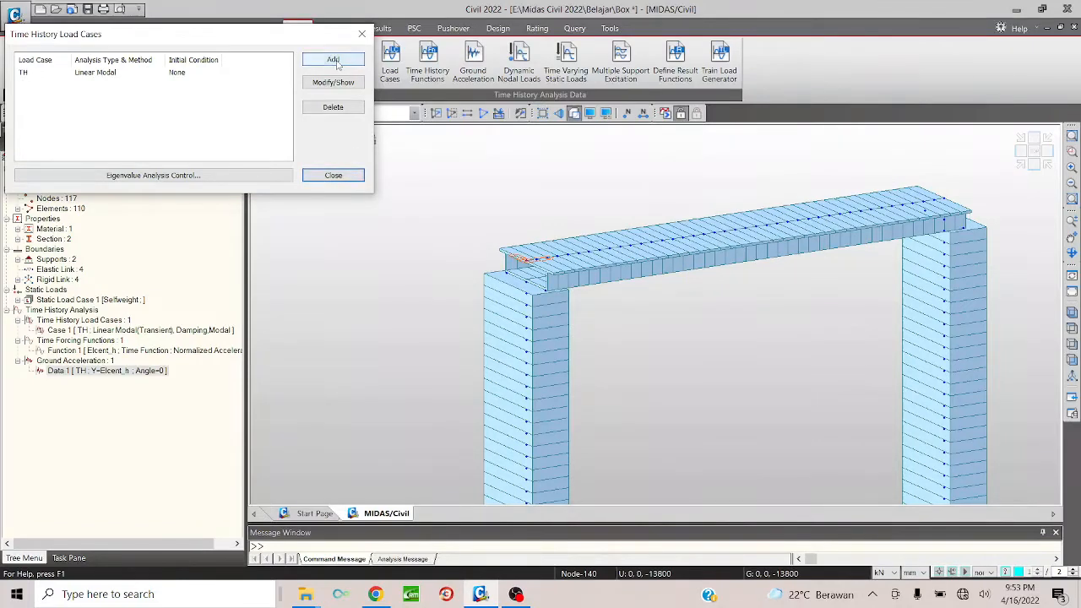
{"action": "left_click", "coordinate": [333, 60]}
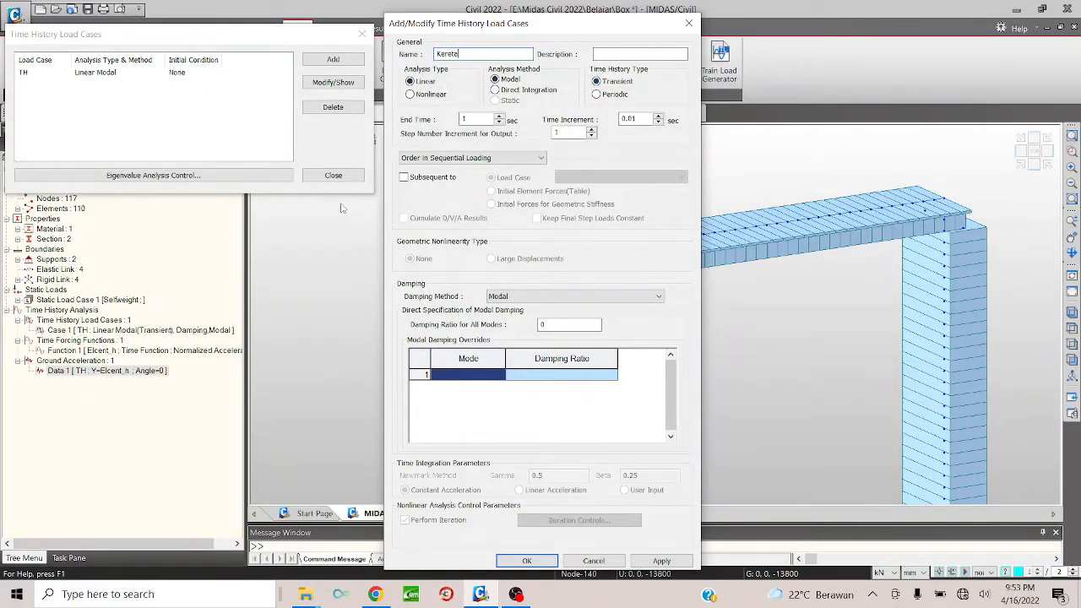
{"action": "type", "text": "50"}
{"action": "type", "text": "0.02"}
{"action": "left_click", "coordinate": [538, 564]}
{"action": "left_click", "coordinate": [332, 175]}
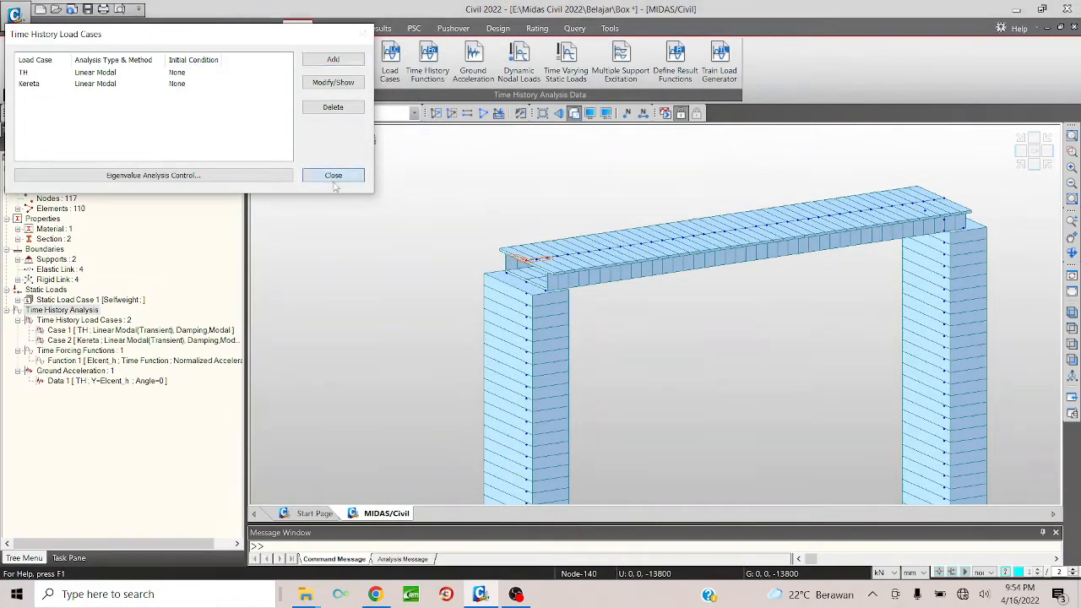
Open the Train Load Generator and define the track by two points from 0, 0, 0 to 40000, 0, 0 along the girder.
{"action": "left_click", "coordinate": [713, 72]}
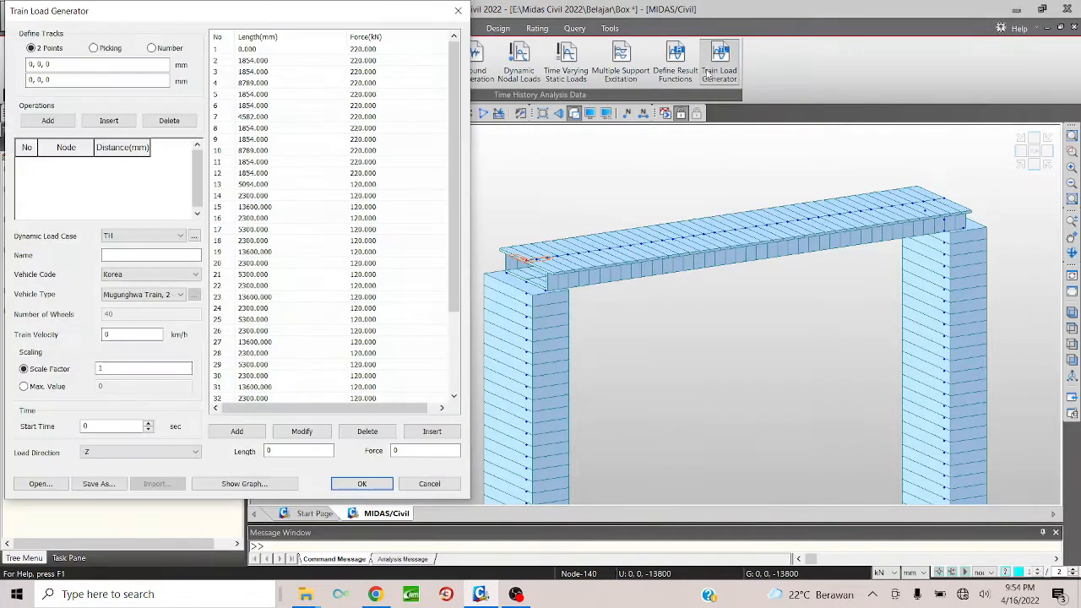
{"action": "left_click", "coordinate": [63, 64]}
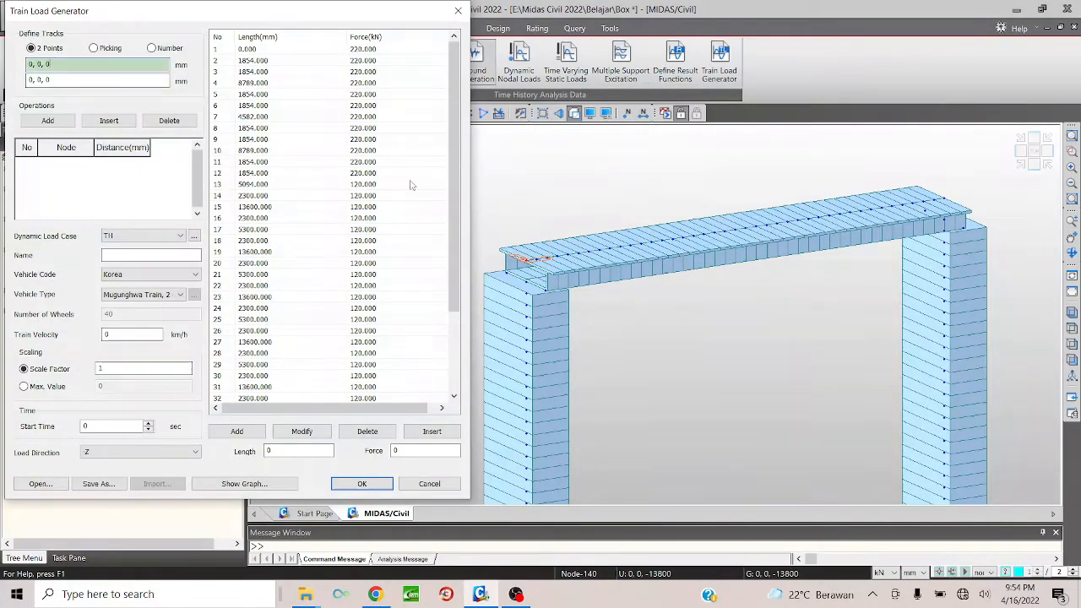
{"action": "left_click", "coordinate": [534, 260]}
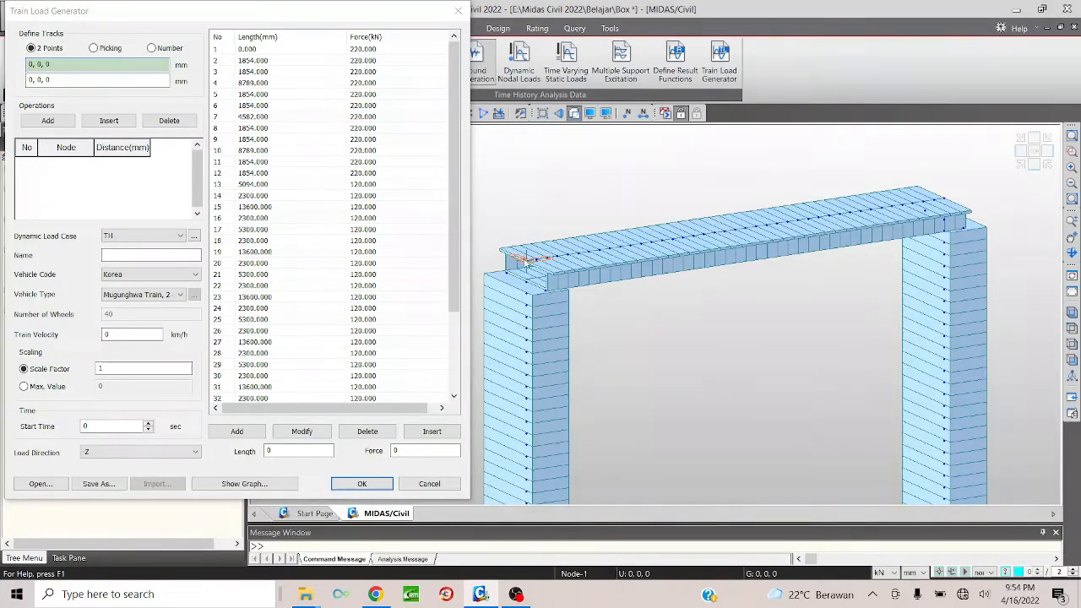
{"action": "left_click", "coordinate": [524, 257]}
{"action": "left_click", "coordinate": [902, 207]}
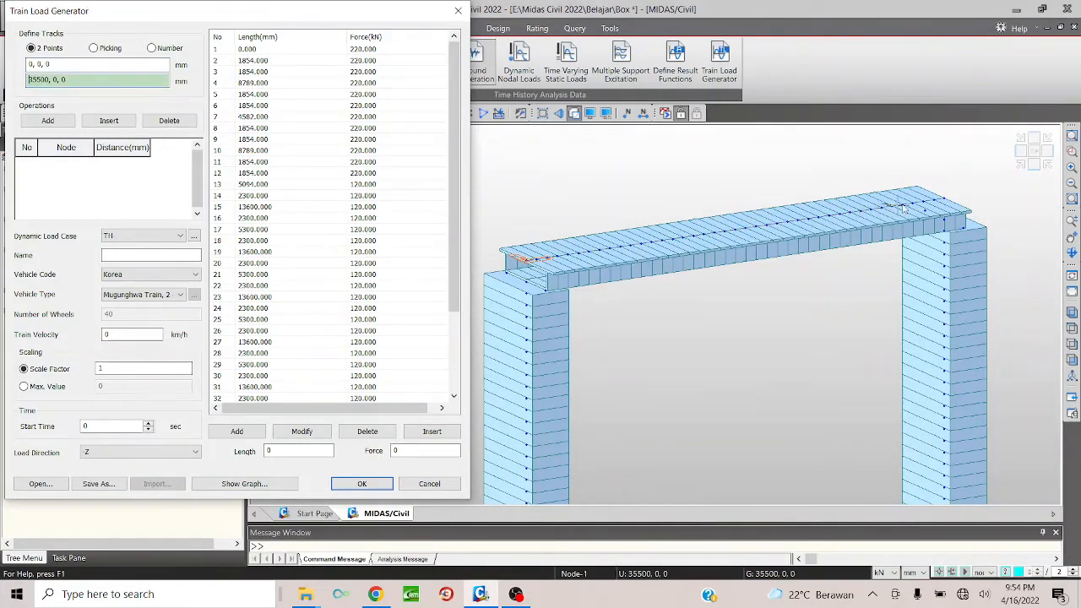
{"action": "left_click", "coordinate": [944, 195]}
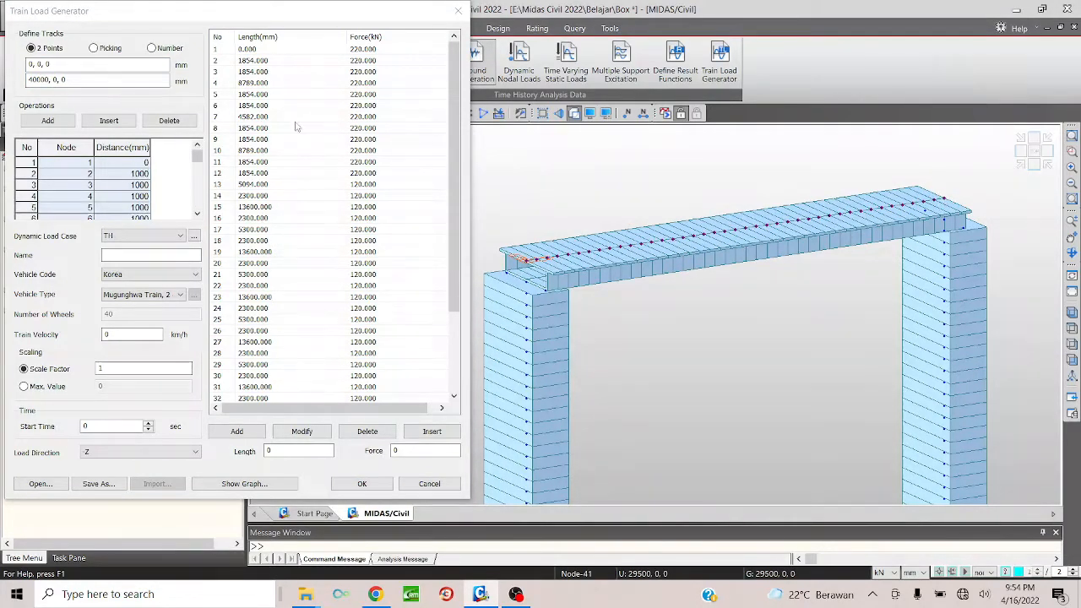
Name the train load Kereta Cepat and assign it to the dynamic load case Kereta.
{"action": "left_click", "coordinate": [133, 256]}
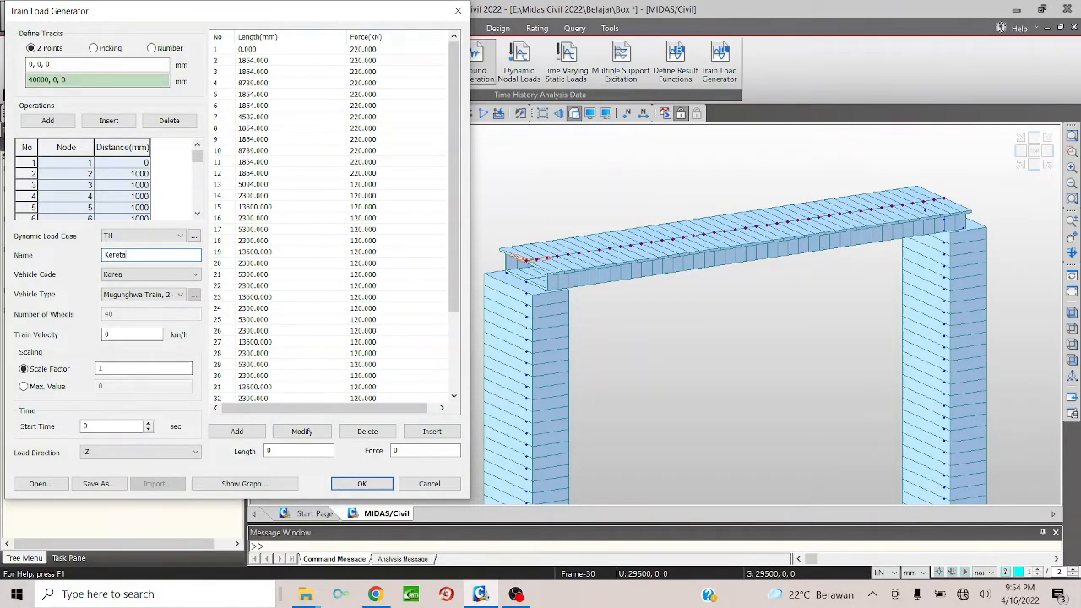
{"action": "left_click", "coordinate": [168, 236]}
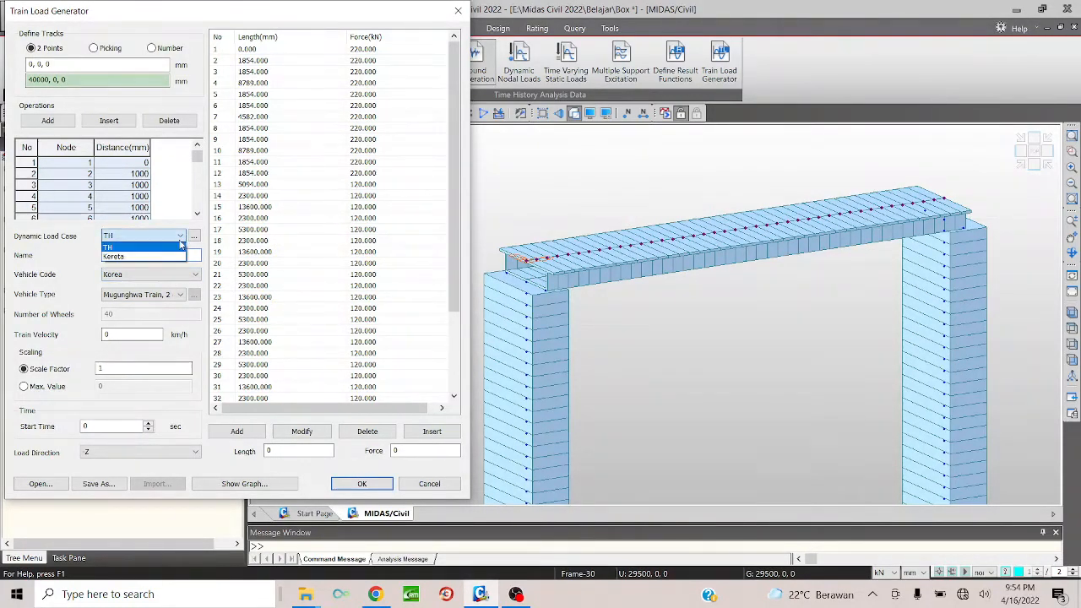
{"action": "left_click", "coordinate": [166, 257]}
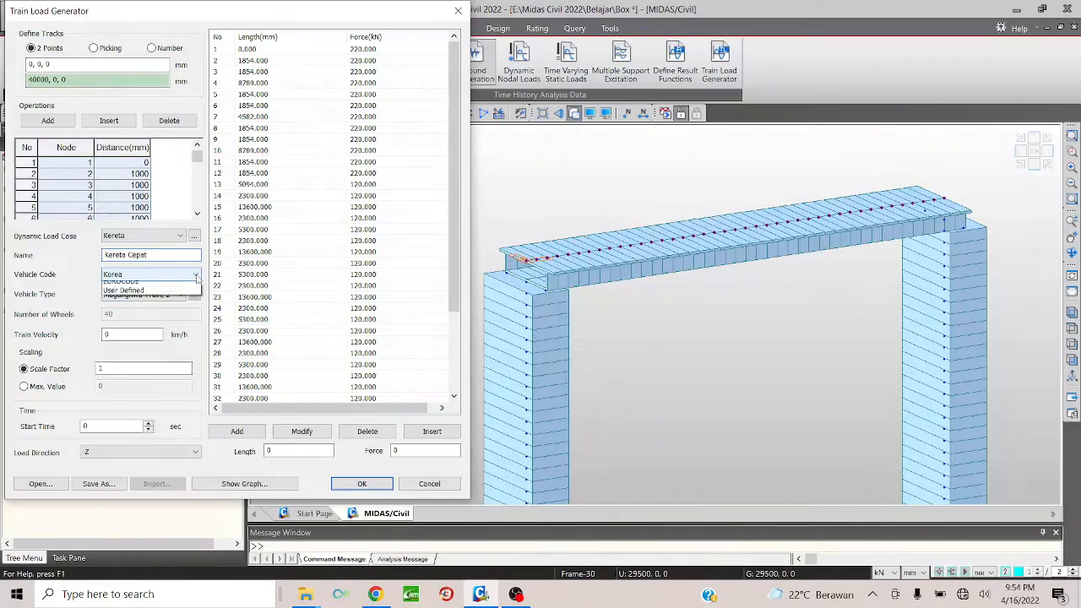
Try the UK, EUROCODE and User Defined vehicle codes and return to the Korea code.
{"action": "left_click", "coordinate": [173, 274]}
{"action": "left_click", "coordinate": [173, 295]}
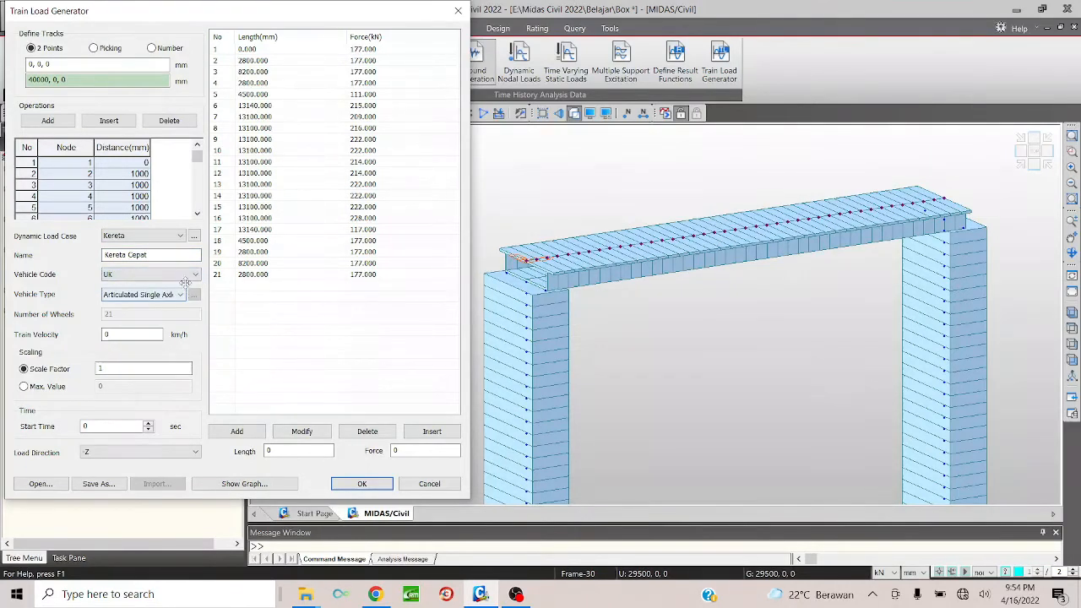
{"action": "left_click", "coordinate": [186, 275]}
{"action": "left_click", "coordinate": [179, 304]}
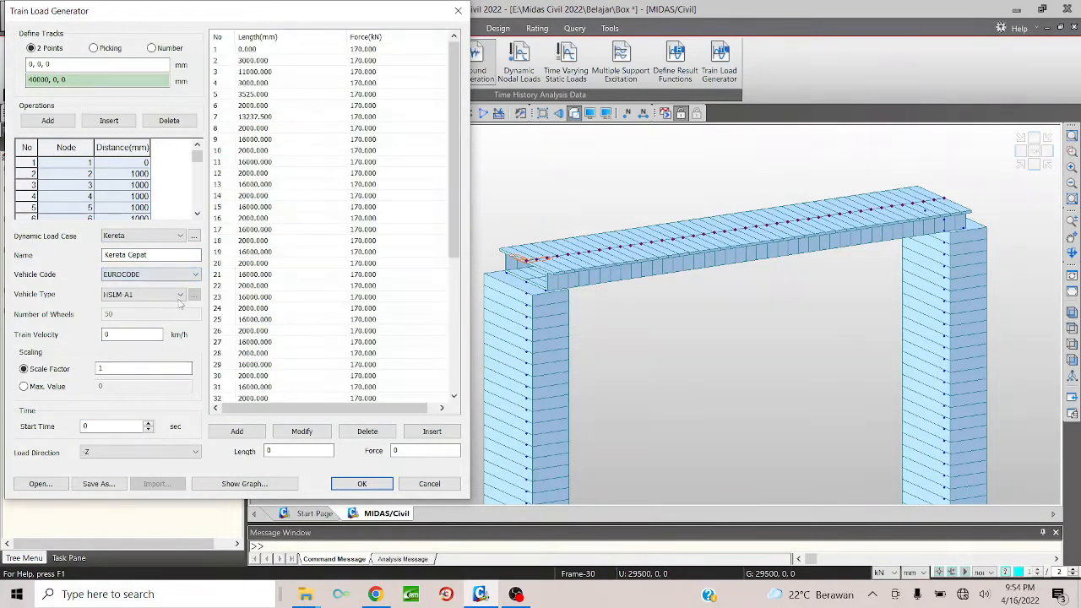
{"action": "left_click", "coordinate": [195, 276]}
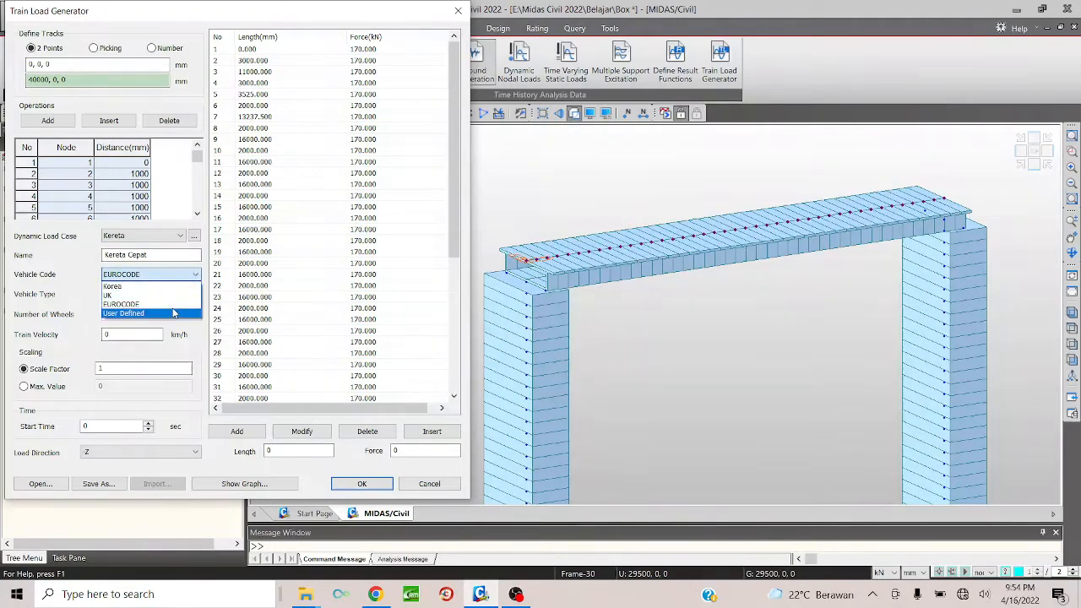
{"action": "left_click", "coordinate": [177, 304]}
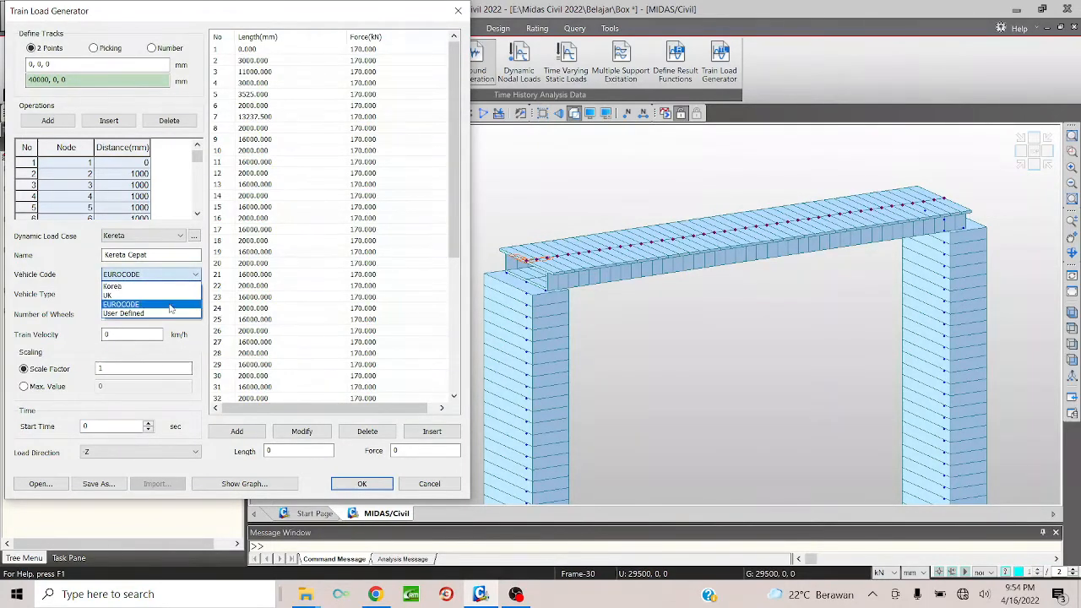
{"action": "left_click", "coordinate": [172, 306]}
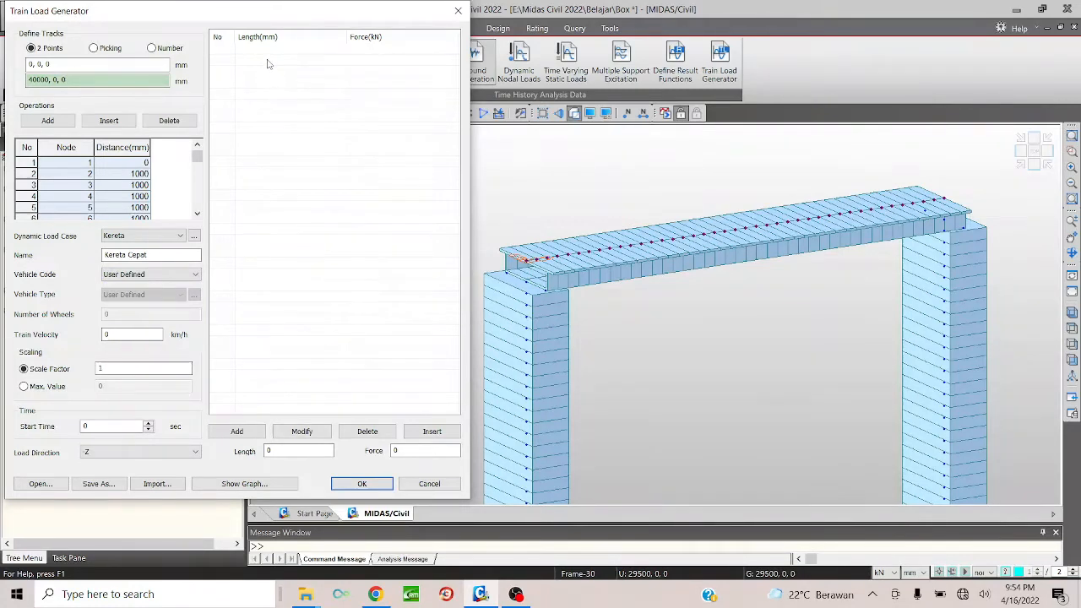
{"action": "left_click", "coordinate": [175, 277]}
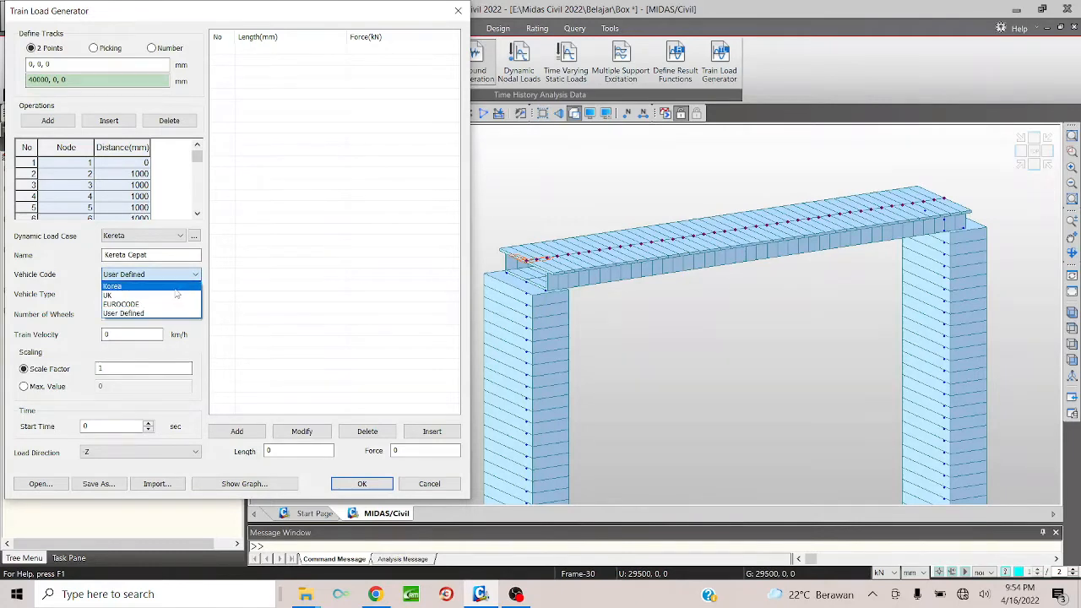
{"action": "left_click", "coordinate": [176, 290]}
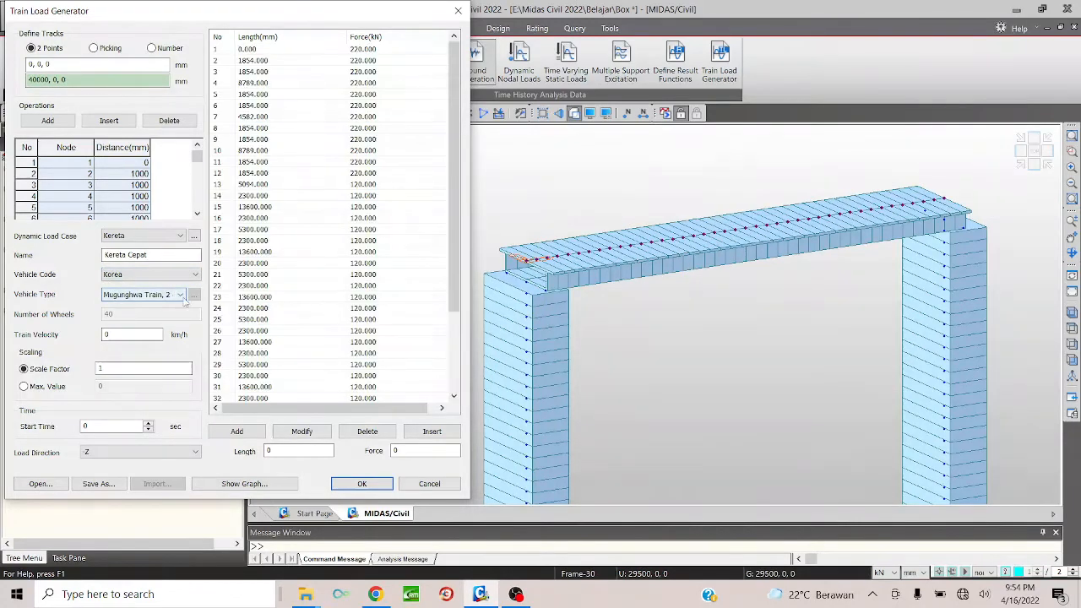
Generate the train loads with a train velocity of 50 km/h and run the analysis.
{"action": "double_click", "coordinate": [131, 333]}
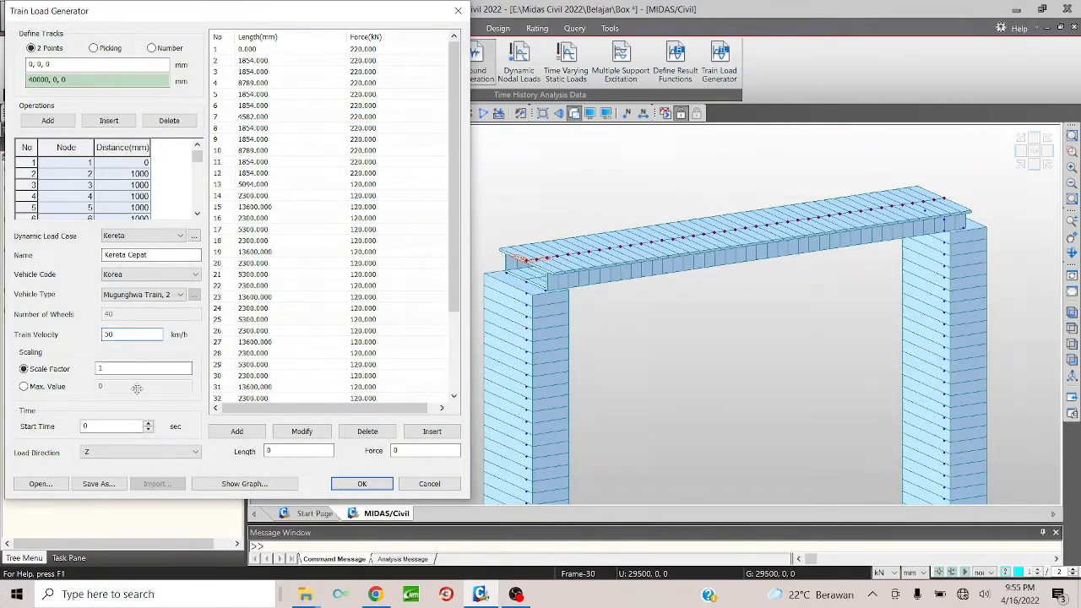
{"action": "left_click", "coordinate": [371, 481]}
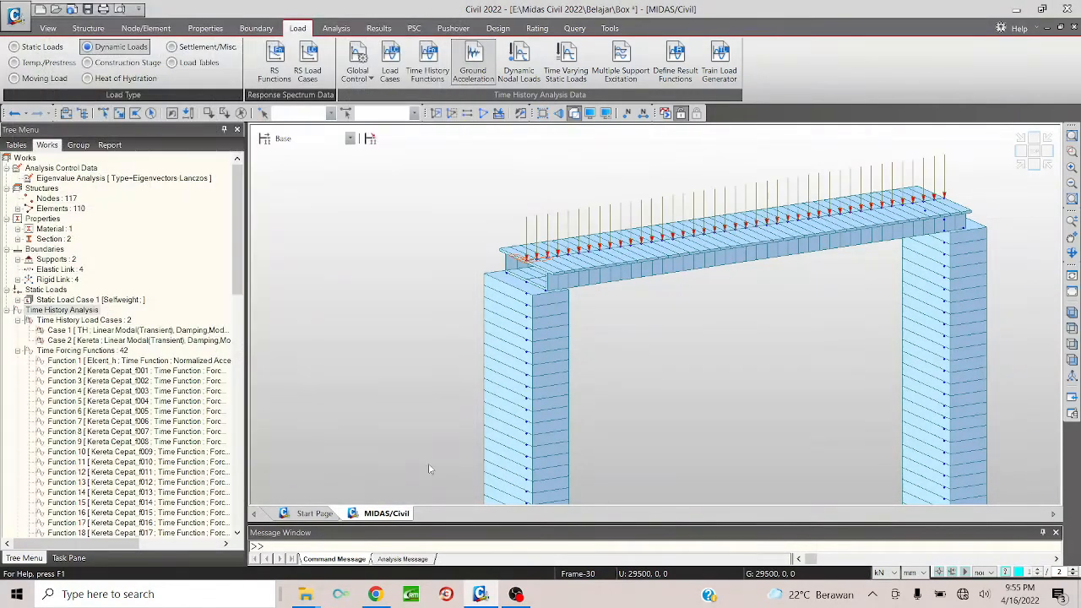
{"action": "left_click", "coordinate": [665, 113]}
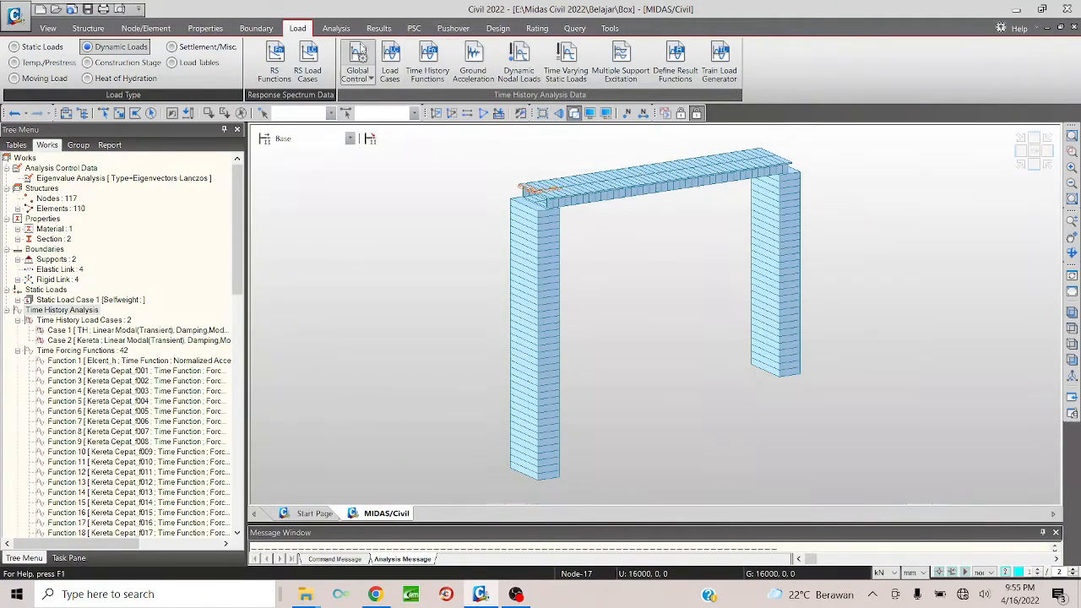
Open the time history graph results and display the node numbers along the girder.
{"action": "left_click", "coordinate": [378, 28]}
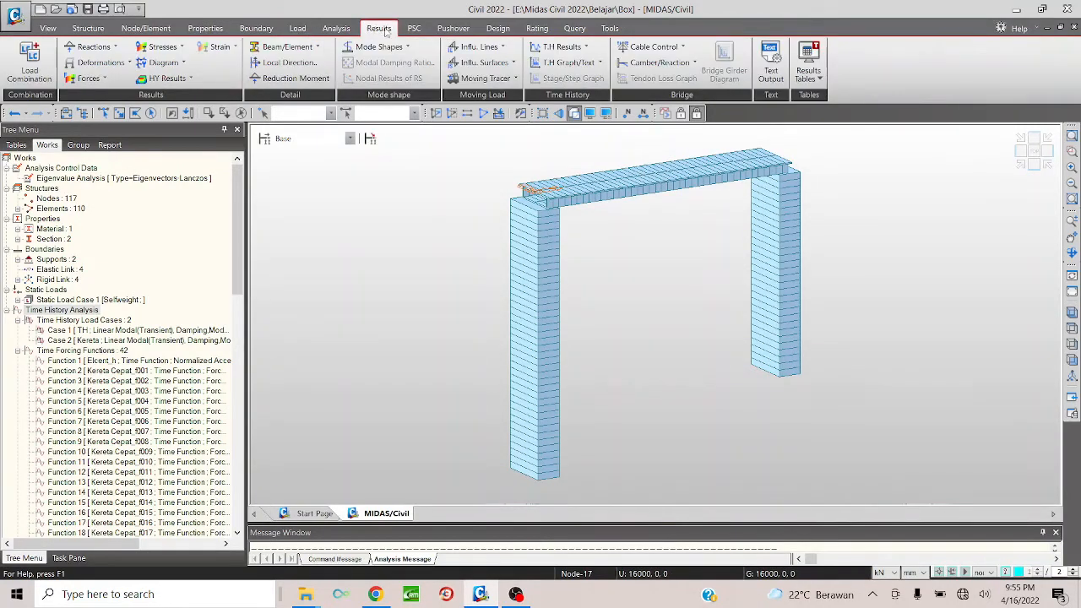
{"action": "left_click", "coordinate": [588, 62]}
{"action": "left_click", "coordinate": [574, 80]}
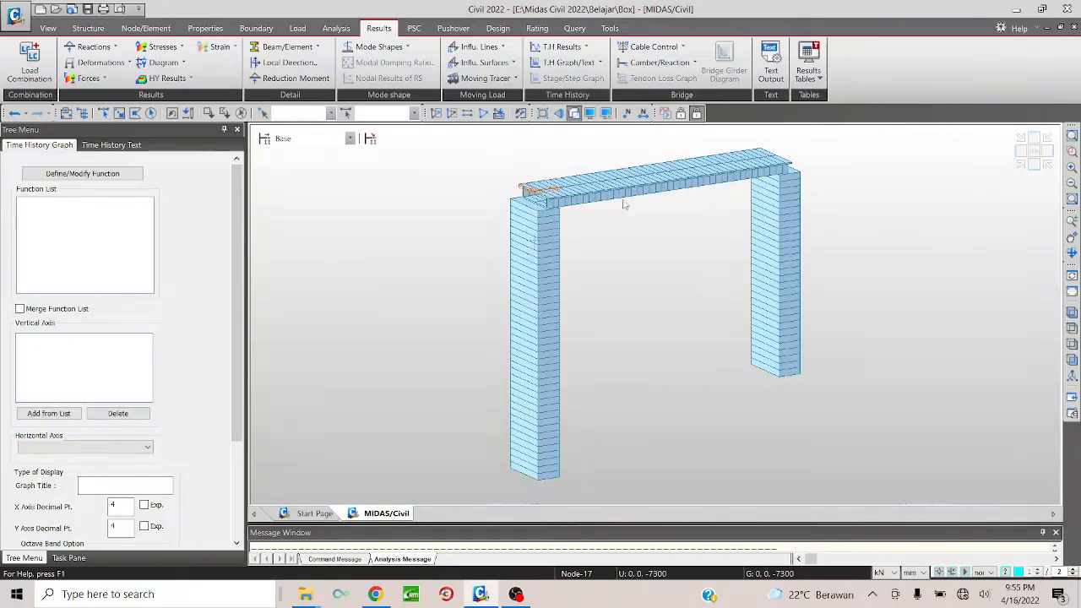
{"action": "scroll", "coordinate": [726, 175], "scroll_direction": "up", "scroll_amount": 6}
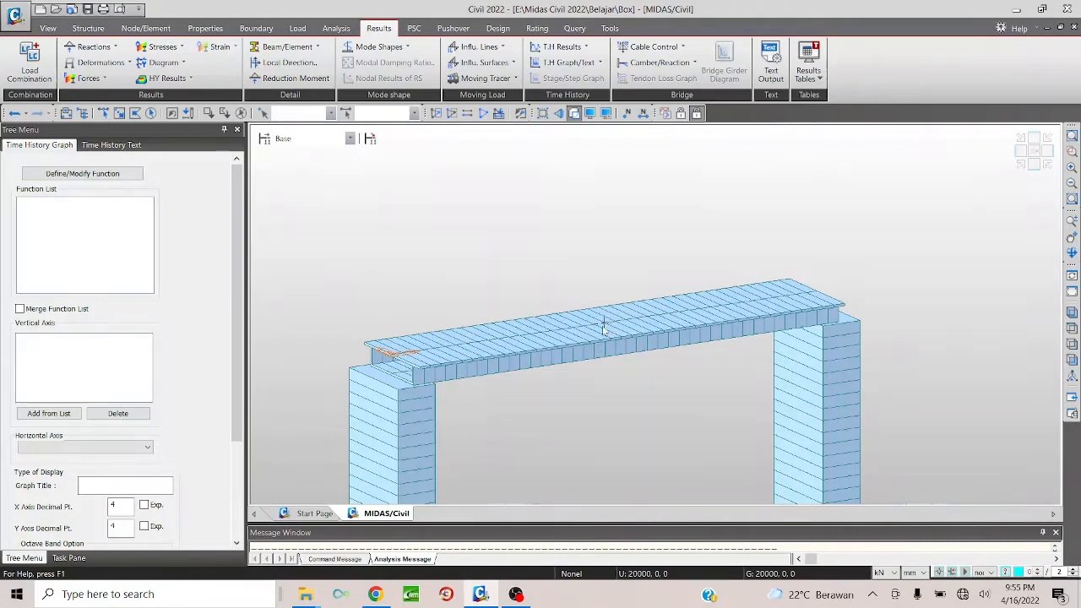
{"action": "left_click", "coordinate": [626, 113]}
{"action": "scroll", "coordinate": [615, 327], "scroll_direction": "up", "scroll_amount": 5}
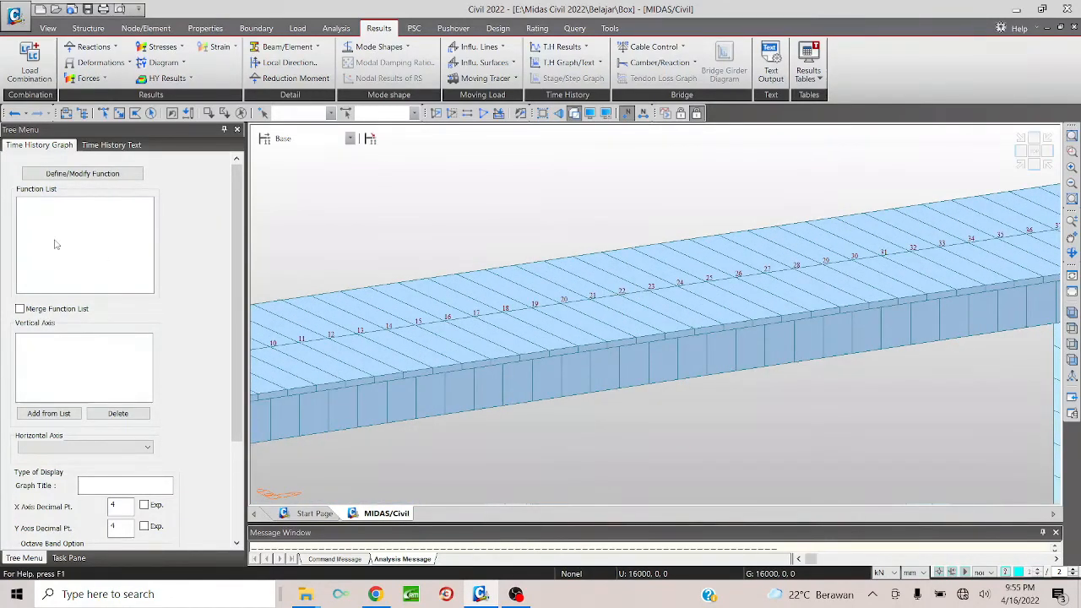
Define a displacement graph function named 21 for node 21 with component DZ and time history load case Kereta.
{"action": "left_click", "coordinate": [78, 174]}
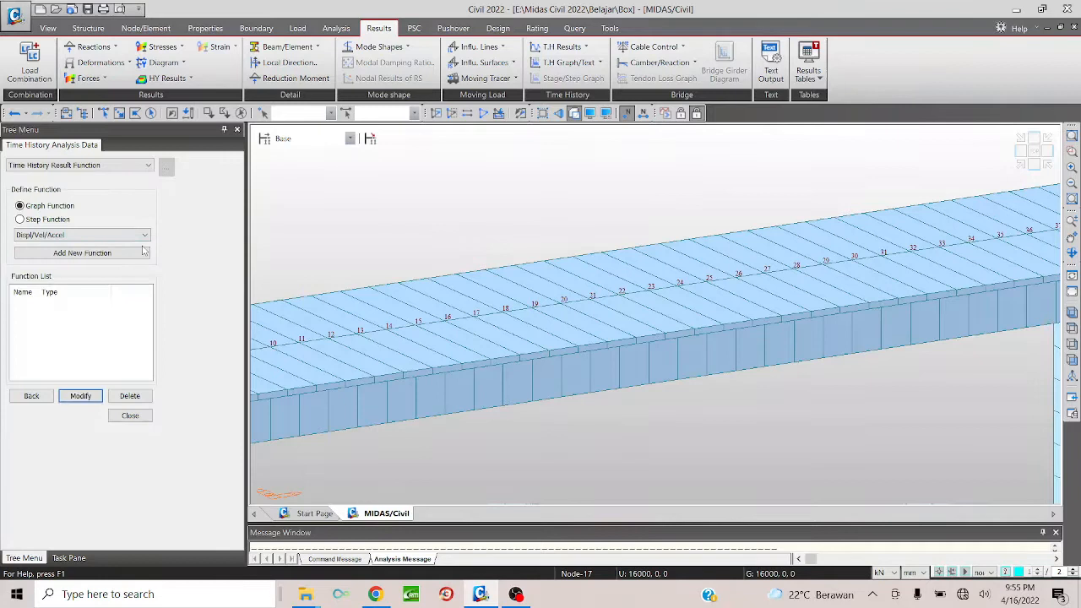
{"action": "left_click", "coordinate": [94, 254]}
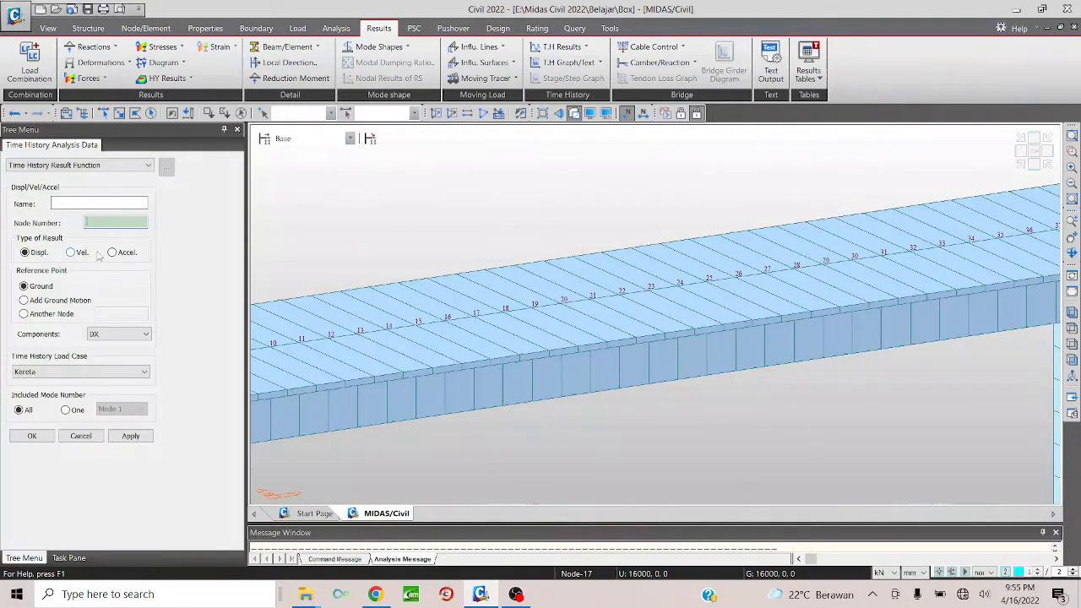
{"action": "type", "text": "21"}
{"action": "left_click", "coordinate": [96, 204]}
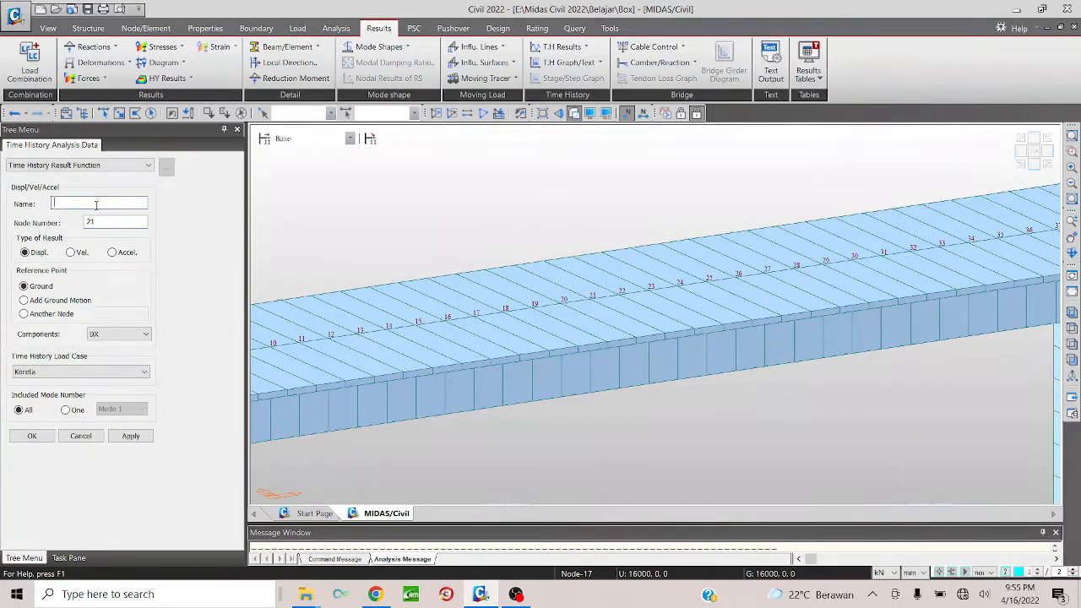
{"action": "type", "text": "21"}
{"action": "left_click", "coordinate": [118, 334]}
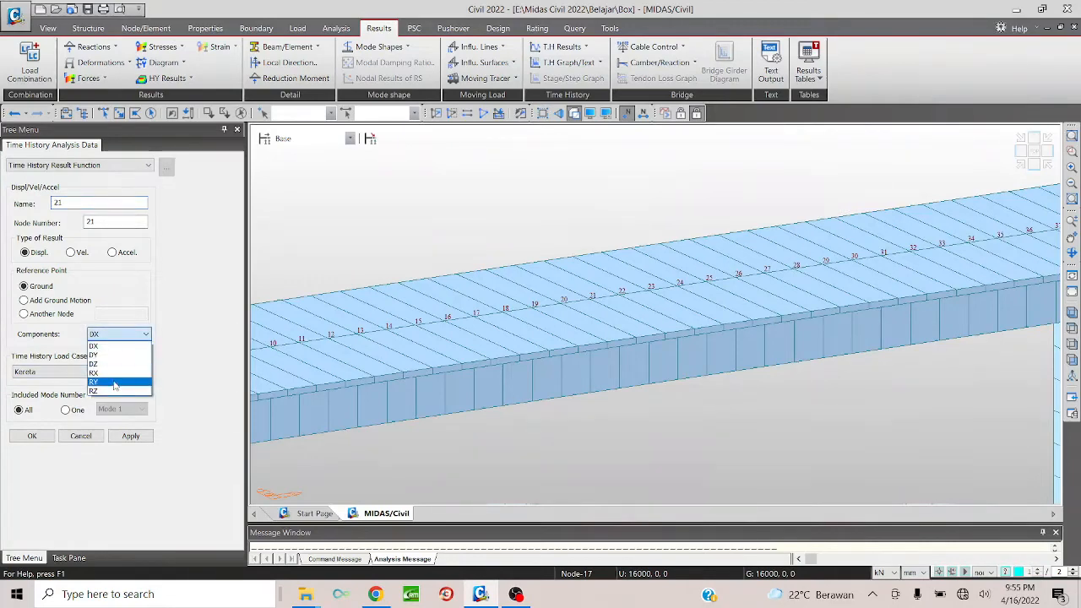
{"action": "left_click", "coordinate": [125, 372]}
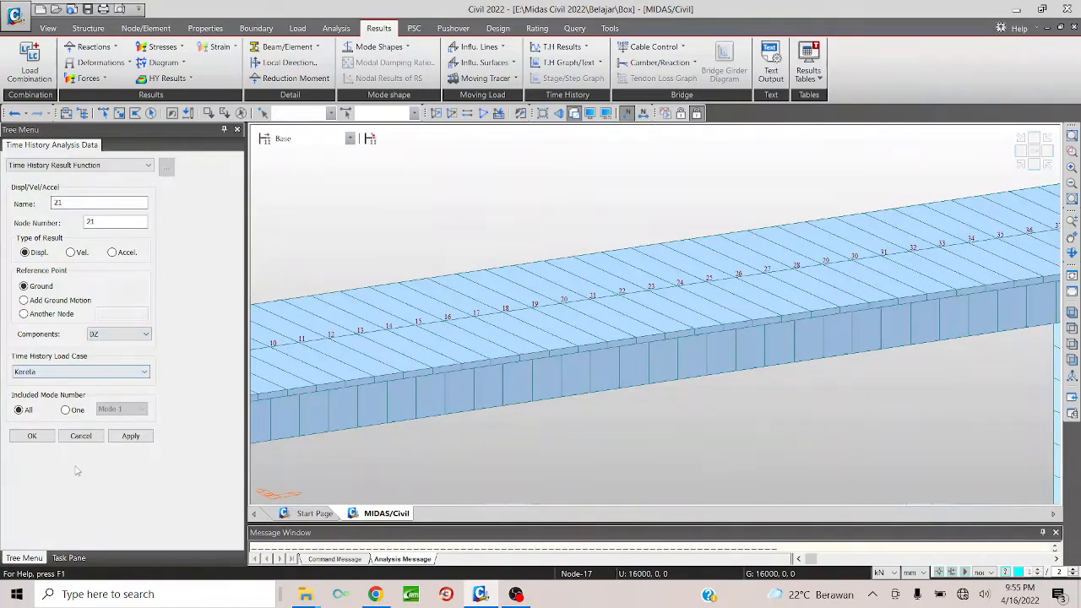
{"action": "left_click", "coordinate": [32, 436]}
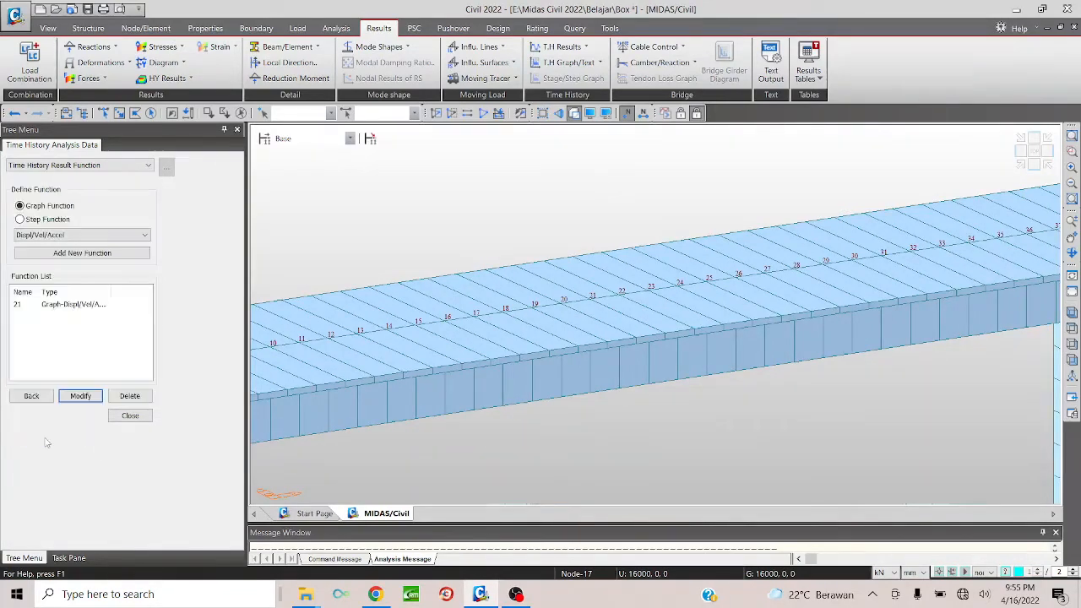
{"action": "left_click", "coordinate": [129, 416]}
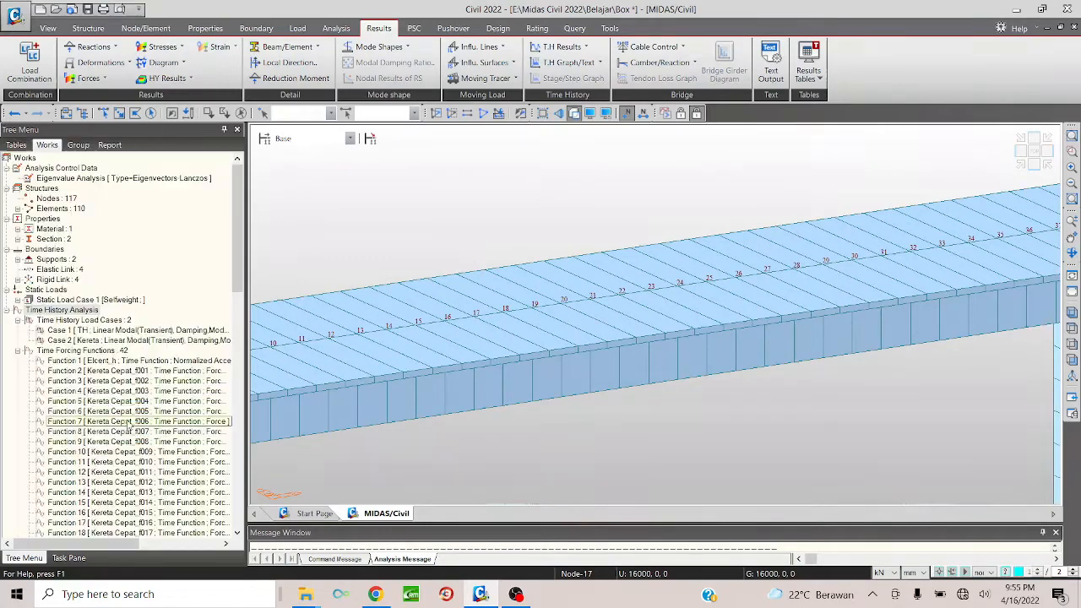
Plot function 21 against Time as a Time History Graph, with 0 decimal places on both the X and Y axes.
{"action": "left_click", "coordinate": [577, 64]}
{"action": "left_click", "coordinate": [581, 79]}
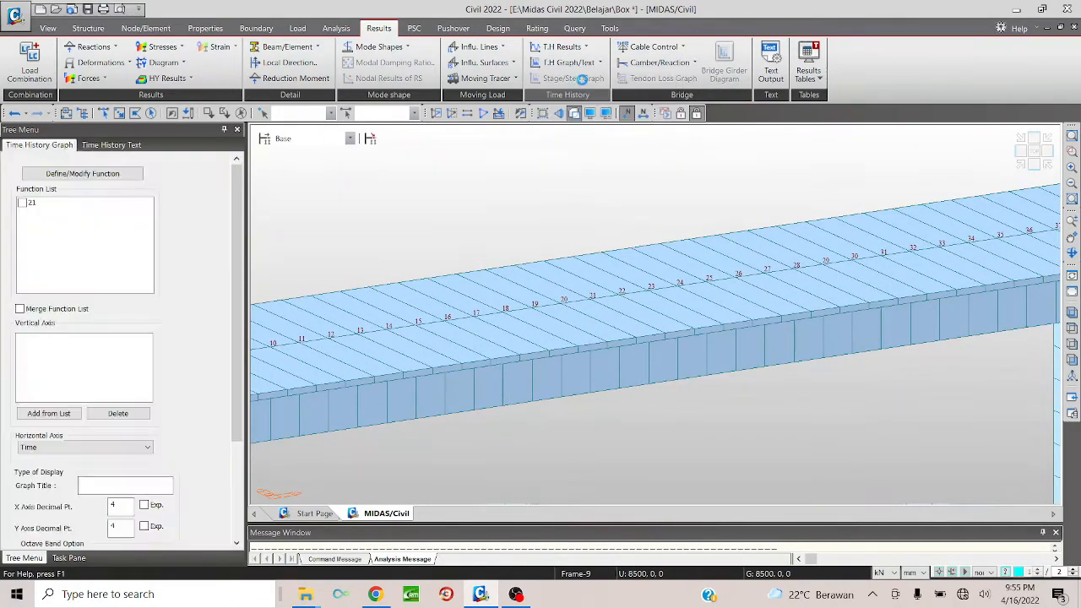
{"action": "left_click", "coordinate": [22, 202]}
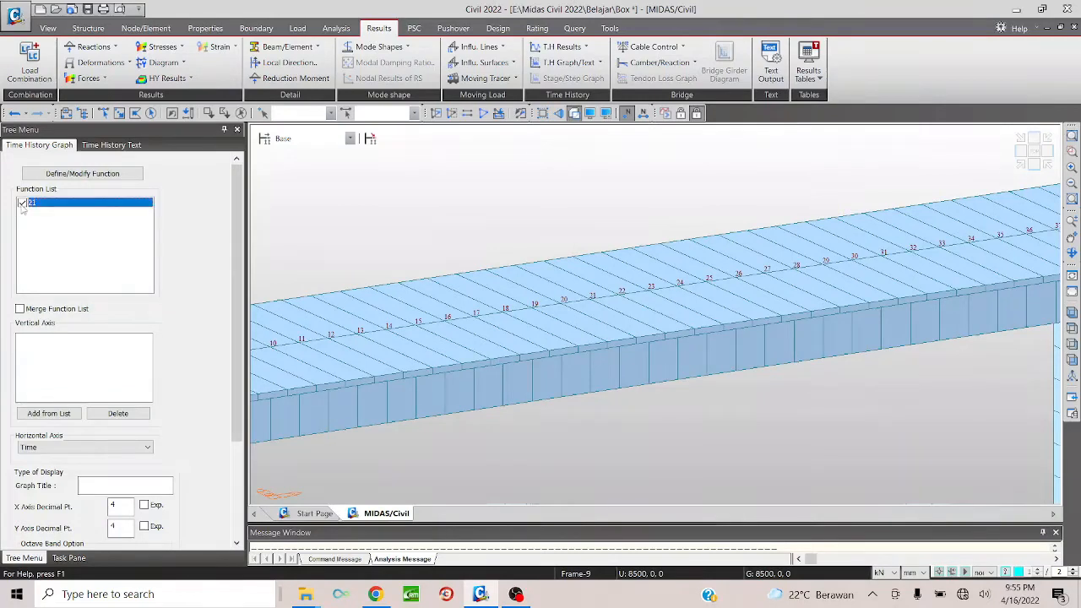
{"action": "left_click", "coordinate": [38, 414]}
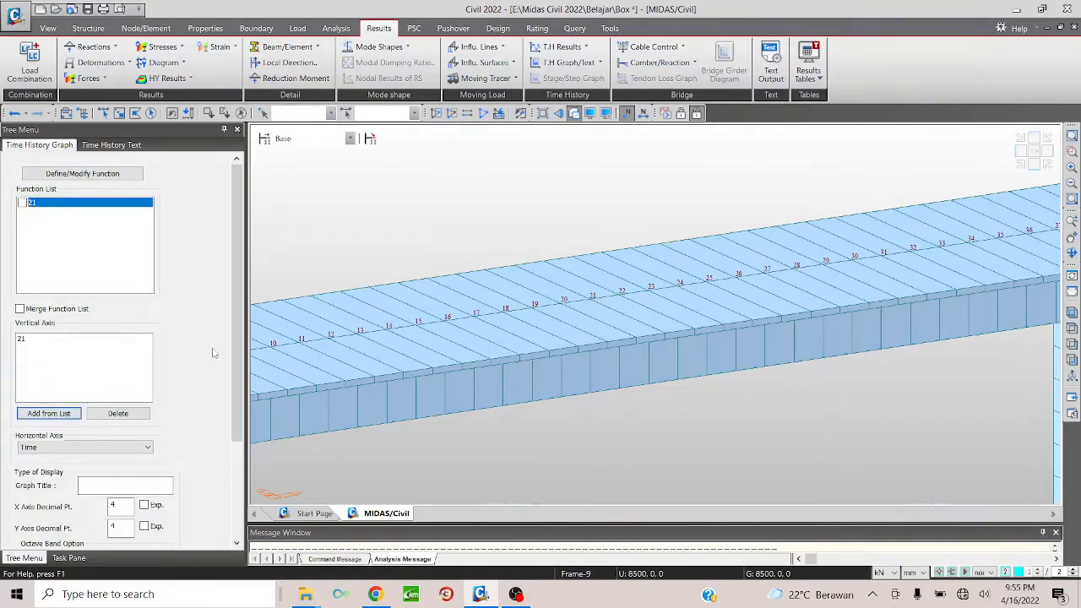
{"action": "scroll", "coordinate": [211, 379], "scroll_direction": "down", "scroll_amount": 3}
{"action": "double_click", "coordinate": [113, 379]}
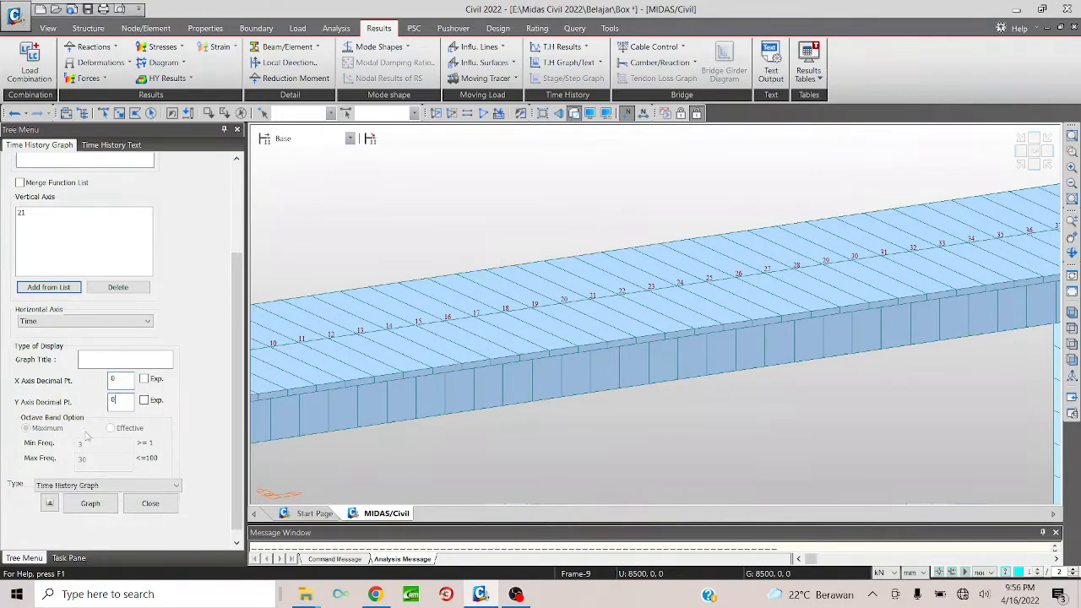
{"action": "left_click", "coordinate": [93, 502]}
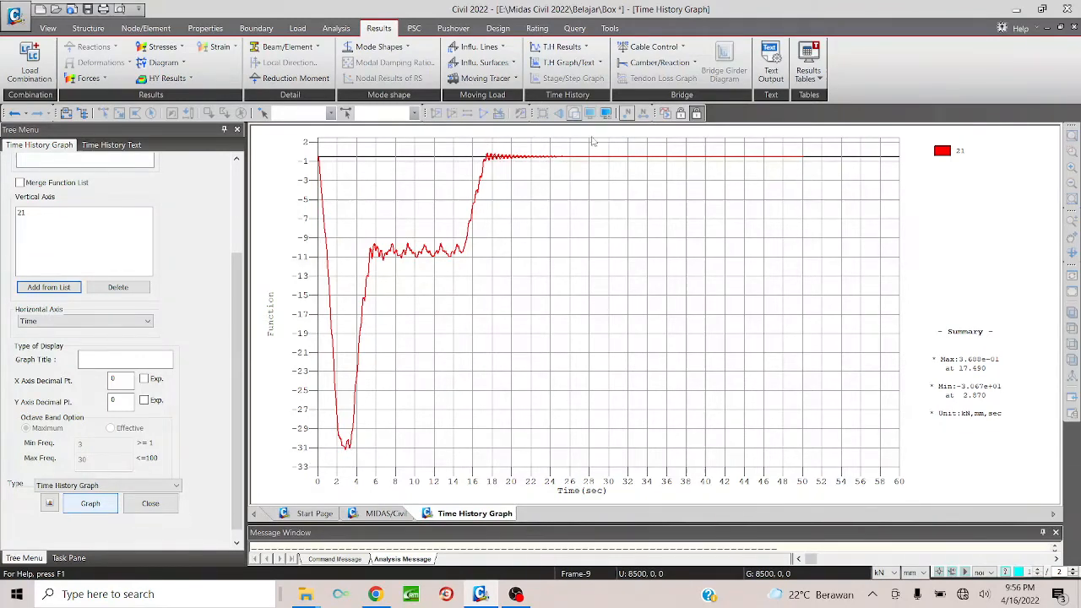
Unlock the model and delete the train forcing functions Kereta Cepat_f001 through Kereta Cepat_f041, discarding the analysis results.
{"action": "left_click", "coordinate": [680, 114]}
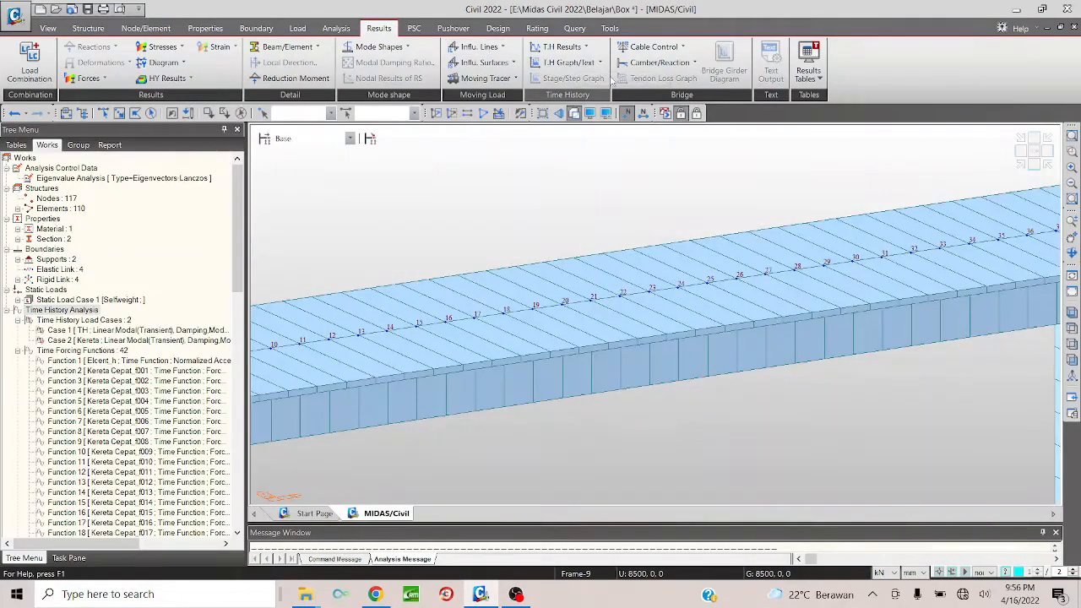
{"action": "left_click", "coordinate": [121, 373]}
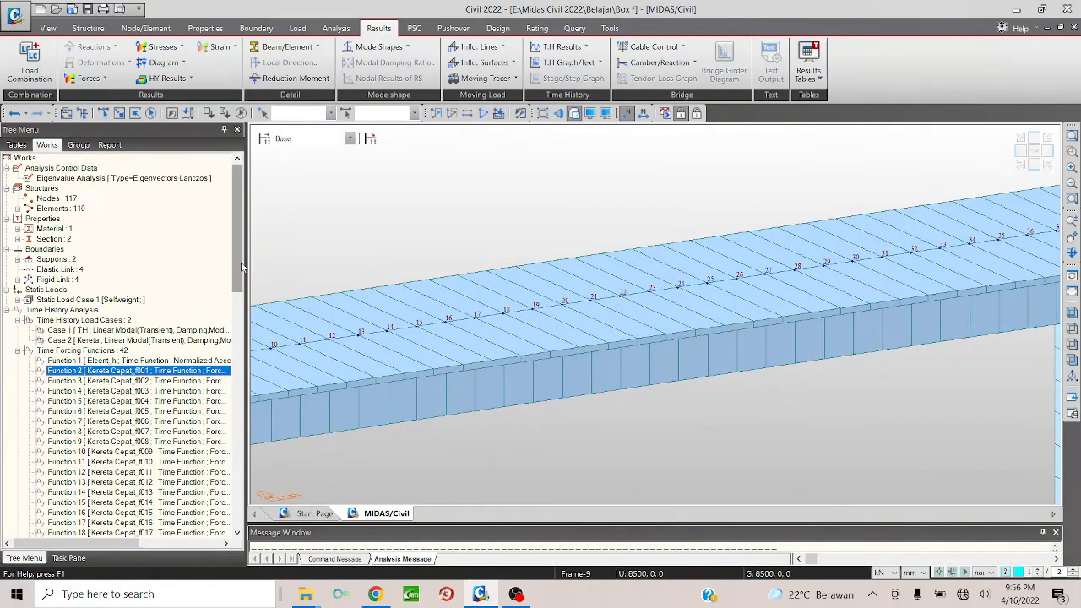
{"action": "left_click_drag", "start_coordinate": [241, 264], "coordinate": [244, 360]}
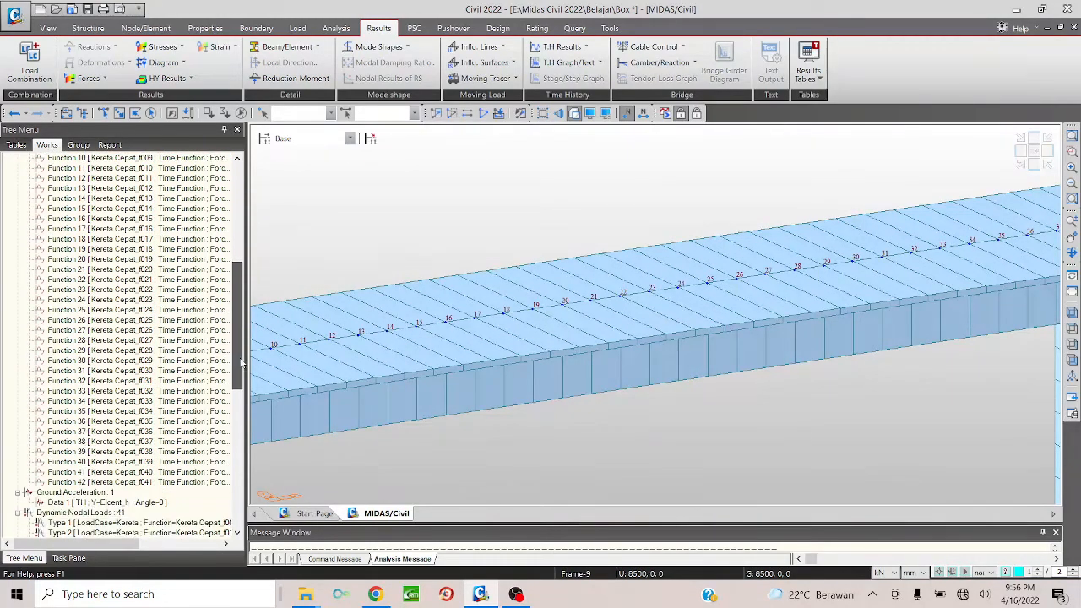
{"action": "left_click", "coordinate": [173, 482], "text": "shift"}
{"action": "key", "text": "Delete"}
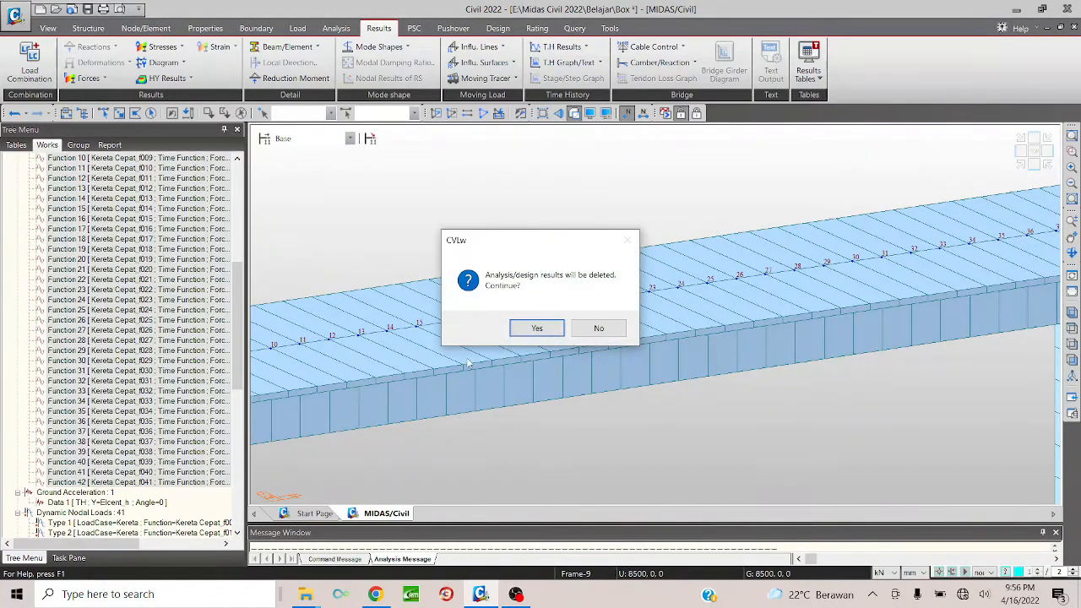
{"action": "left_click", "coordinate": [528, 332]}
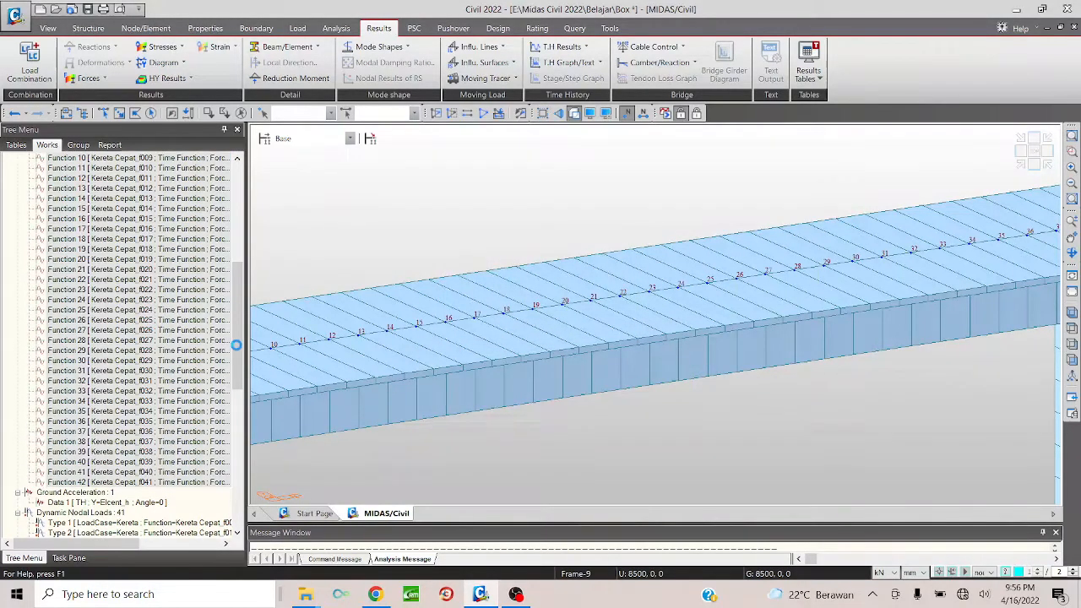
Delete the time history result function named 21 from the model's works list.
{"action": "double_click", "coordinate": [94, 401]}
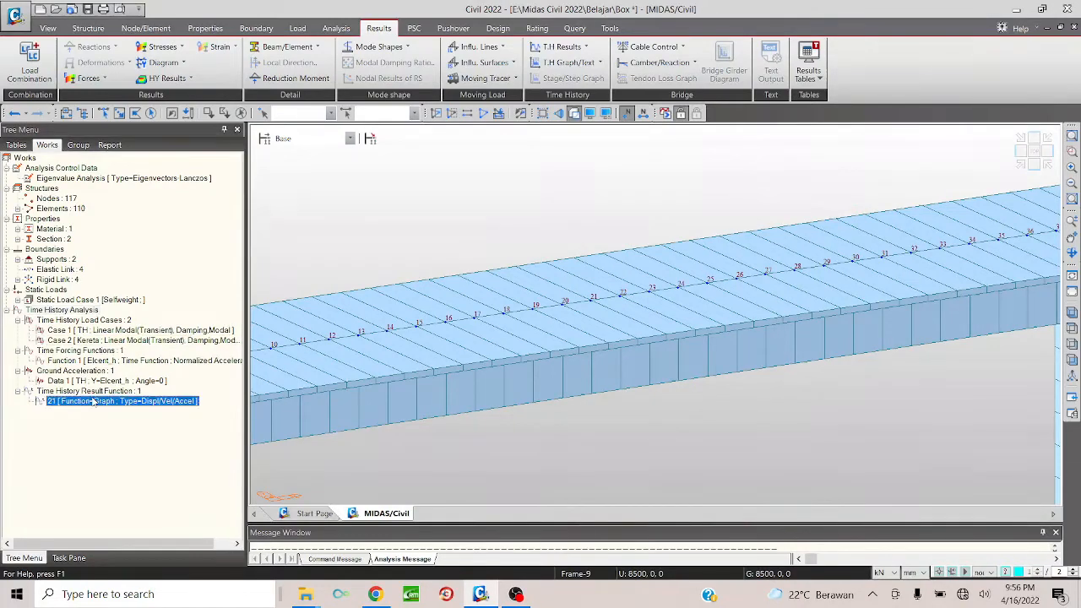
{"action": "left_click", "coordinate": [82, 114]}
{"action": "left_click", "coordinate": [120, 402]}
{"action": "right_click", "coordinate": [121, 402]}
{"action": "left_click", "coordinate": [152, 408]}
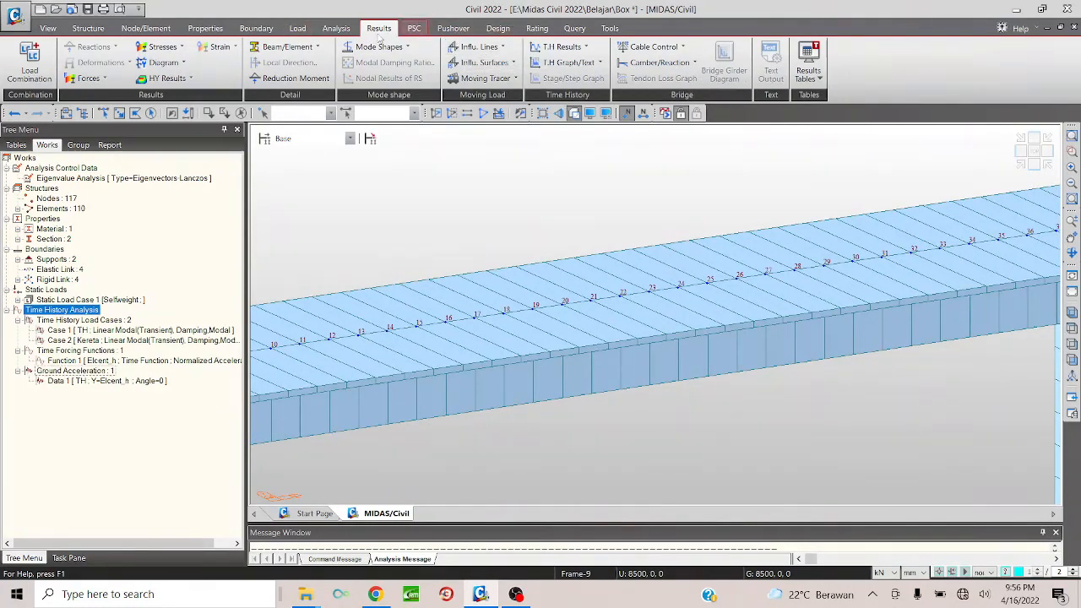
Open the Train Load Generator and define a two-point track along the girder from 0, 0, 0 to 40000, 0, 0 mm.
{"action": "left_click", "coordinate": [298, 28]}
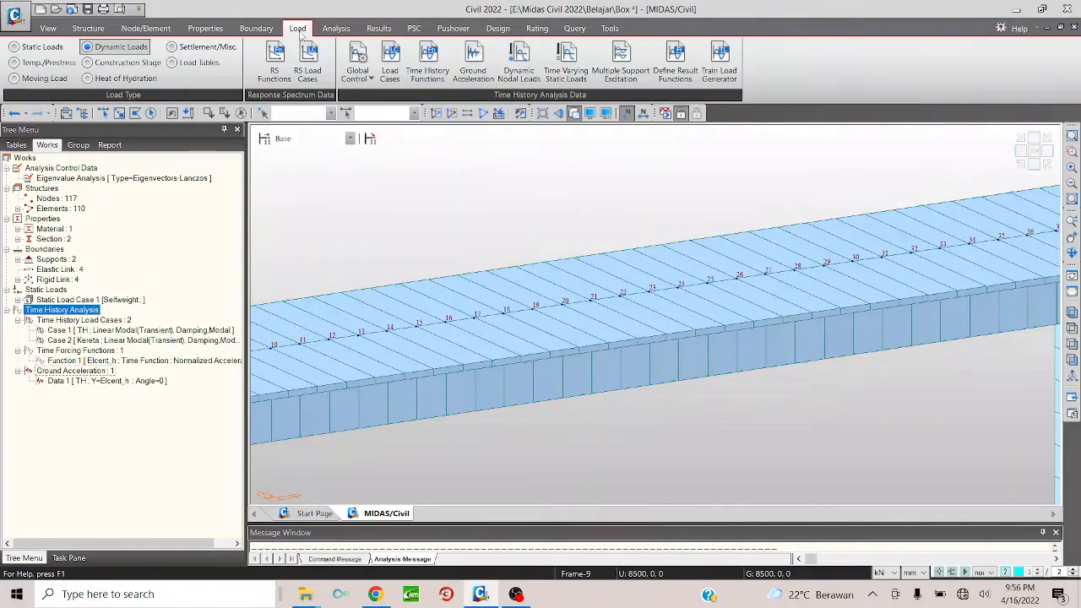
{"action": "left_click", "coordinate": [719, 63]}
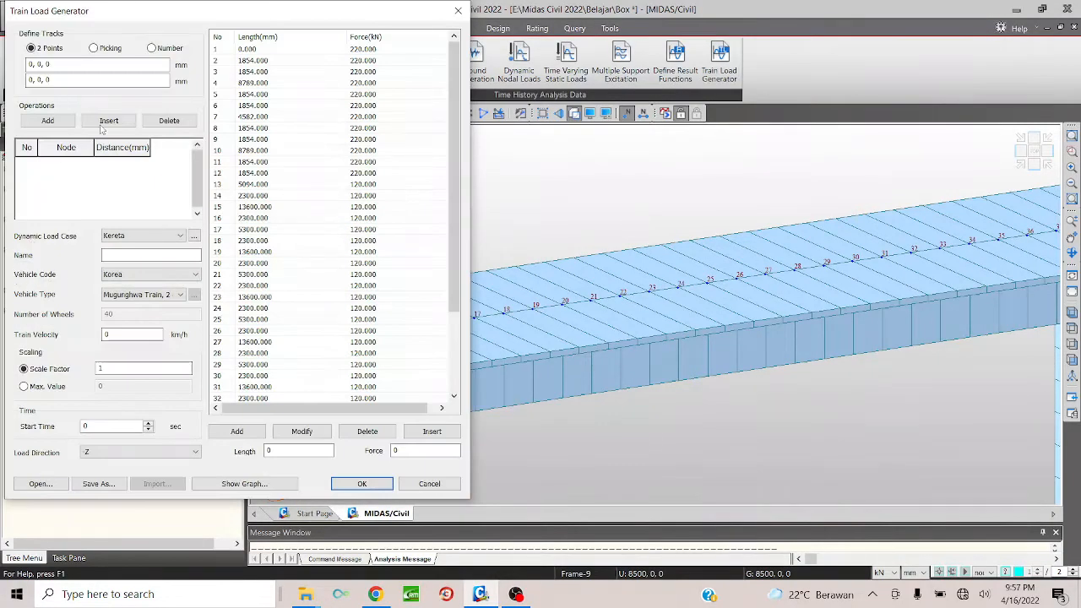
{"action": "scroll", "coordinate": [699, 246], "scroll_direction": "down", "scroll_amount": 5}
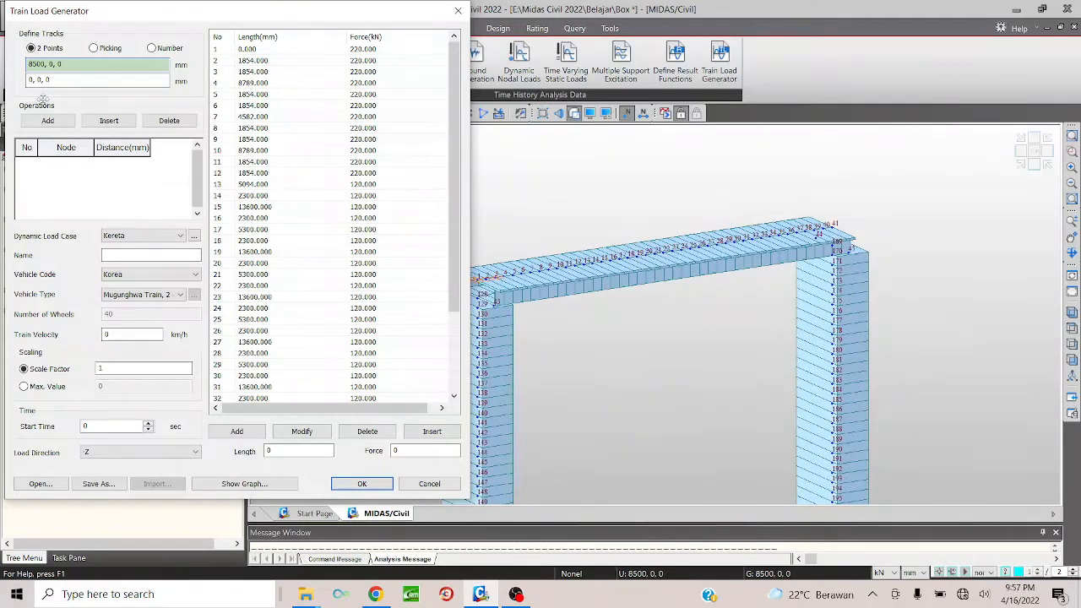
{"action": "left_click", "coordinate": [480, 279]}
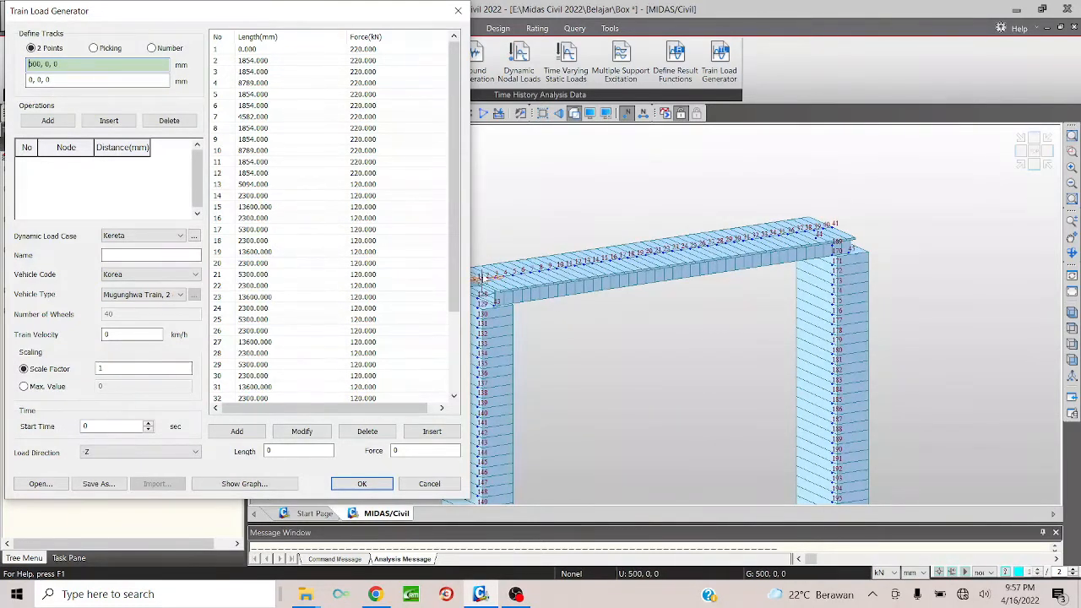
{"action": "left_click", "coordinate": [477, 285]}
{"action": "scroll", "coordinate": [871, 208], "scroll_direction": "down", "scroll_amount": 3}
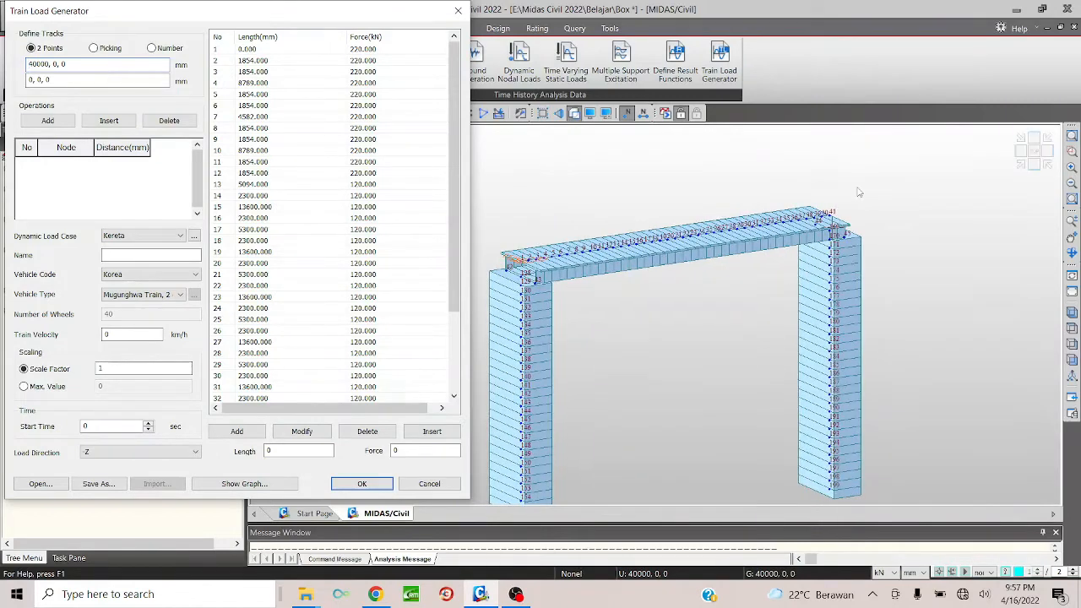
{"action": "left_click", "coordinate": [77, 66]}
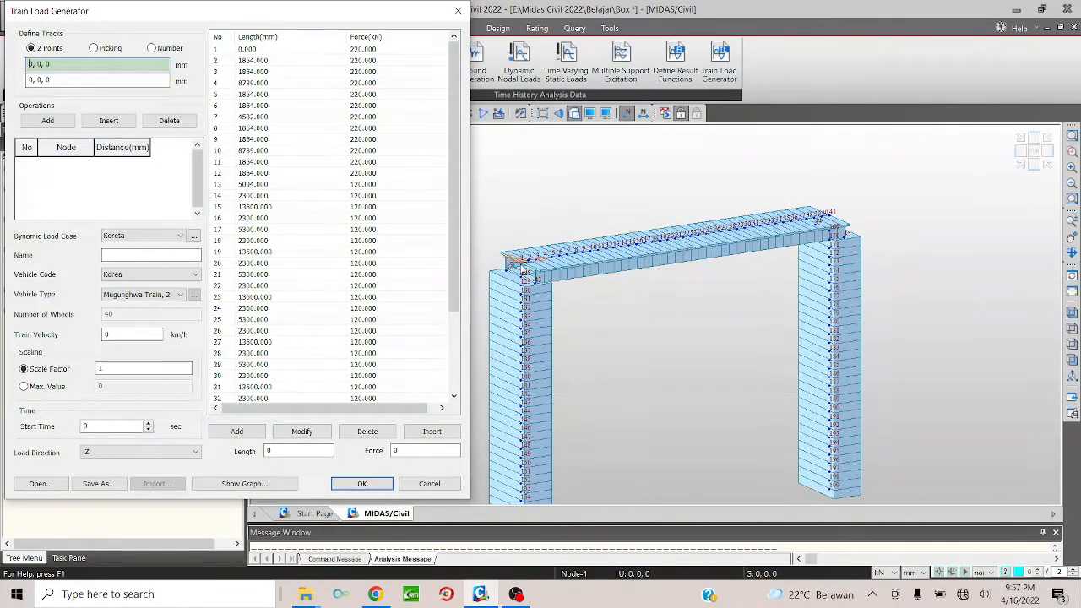
{"action": "left_click", "coordinate": [518, 263]}
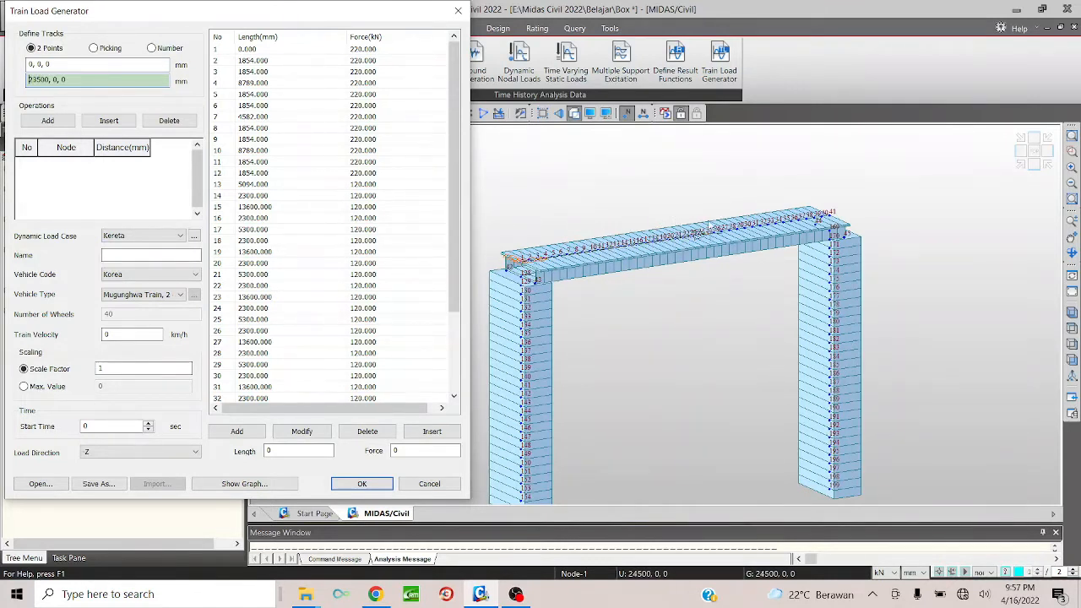
{"action": "left_click", "coordinate": [836, 223]}
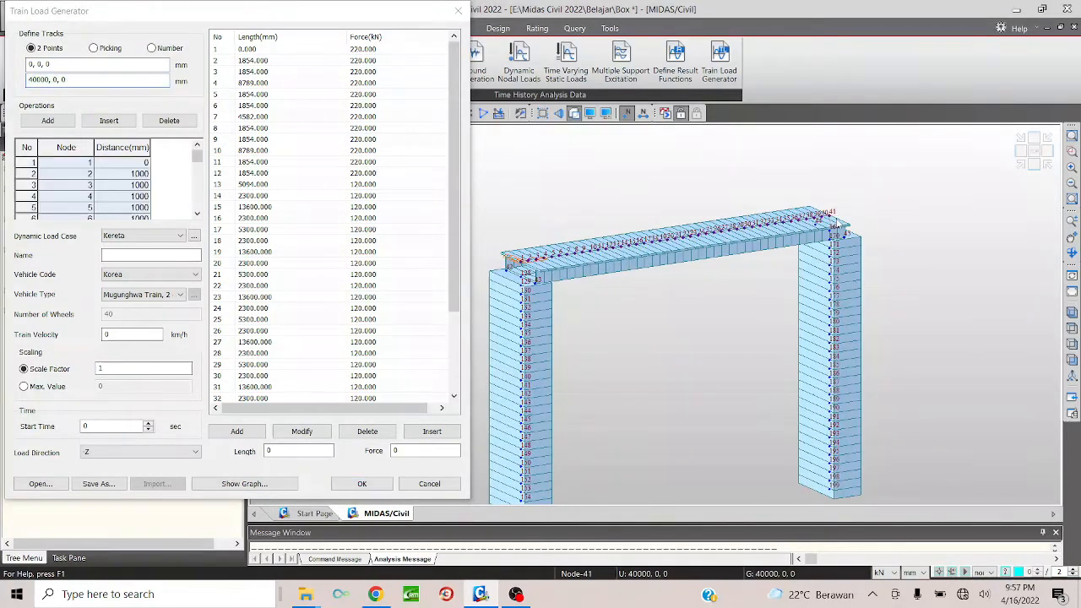
Generate train loads named Kereta Cepat with a new train velocity and run the analysis.
{"action": "left_click", "coordinate": [125, 255]}
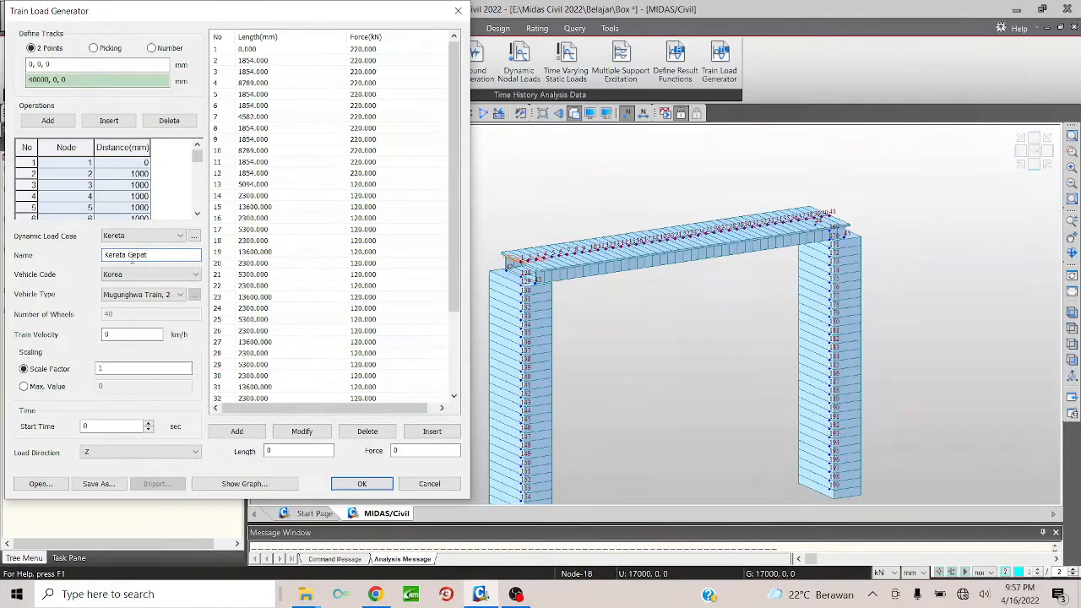
{"action": "double_click", "coordinate": [112, 334]}
{"action": "left_click", "coordinate": [371, 488]}
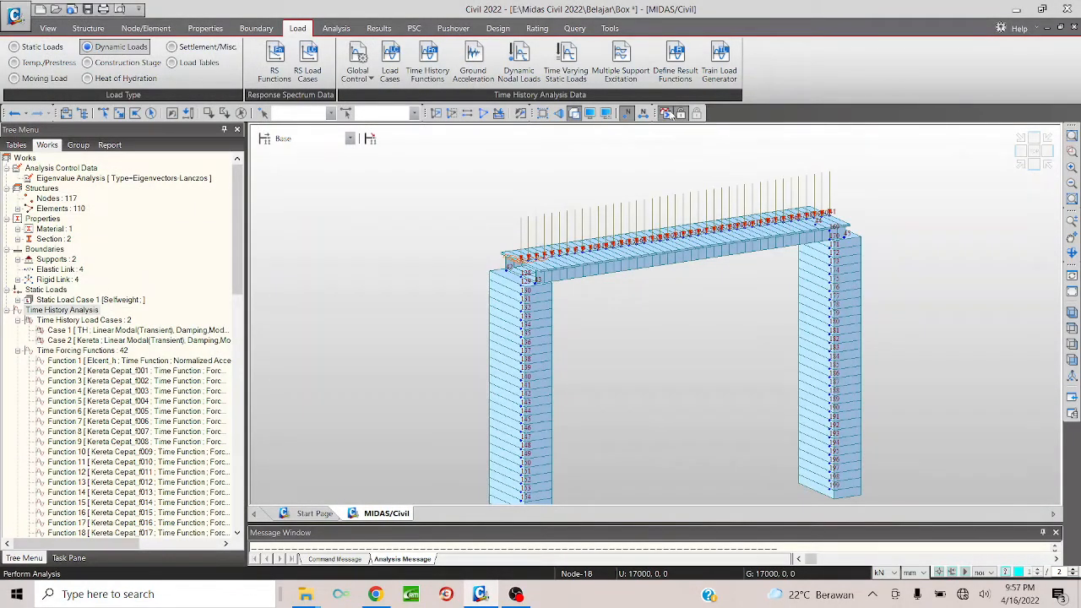
{"action": "left_click", "coordinate": [665, 112]}
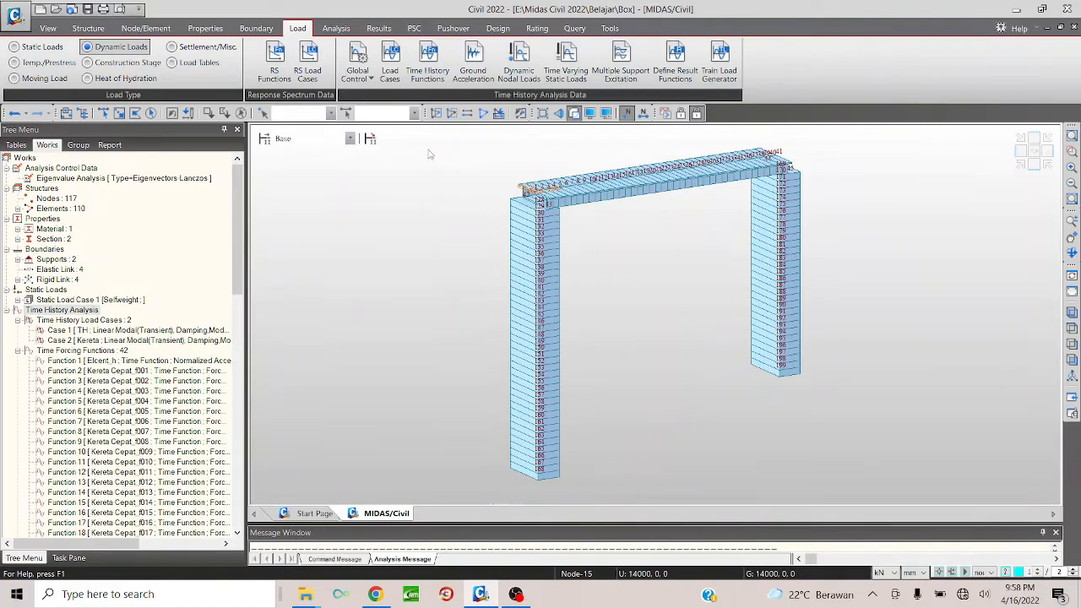
Define a time history displacement graph function named 21 for node 21 with component DZ and load case Kereta.
{"action": "left_click", "coordinate": [382, 30]}
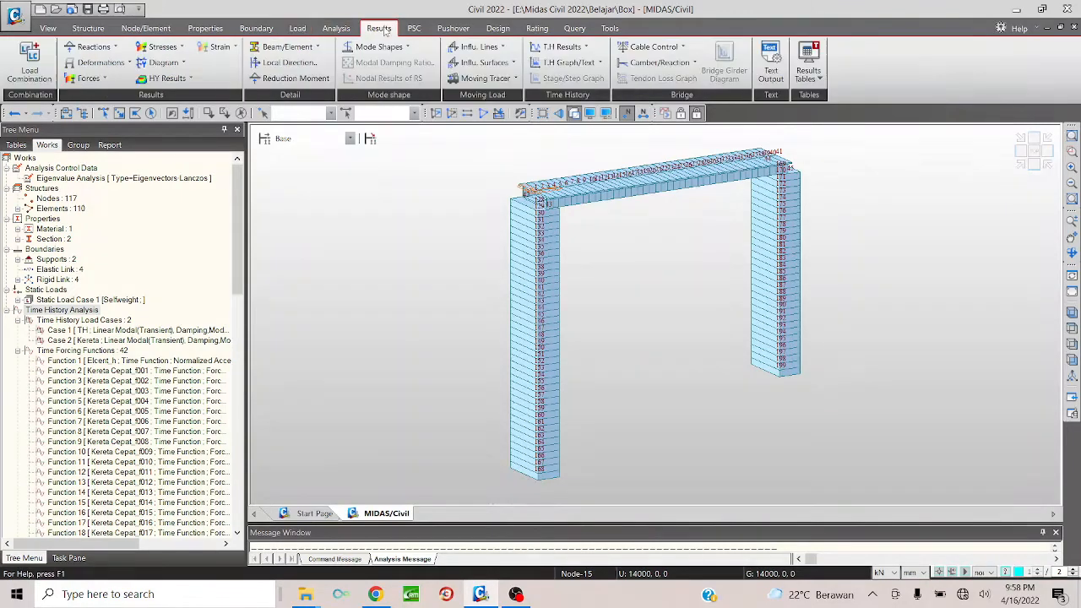
{"action": "left_click", "coordinate": [596, 65]}
{"action": "left_click", "coordinate": [578, 81]}
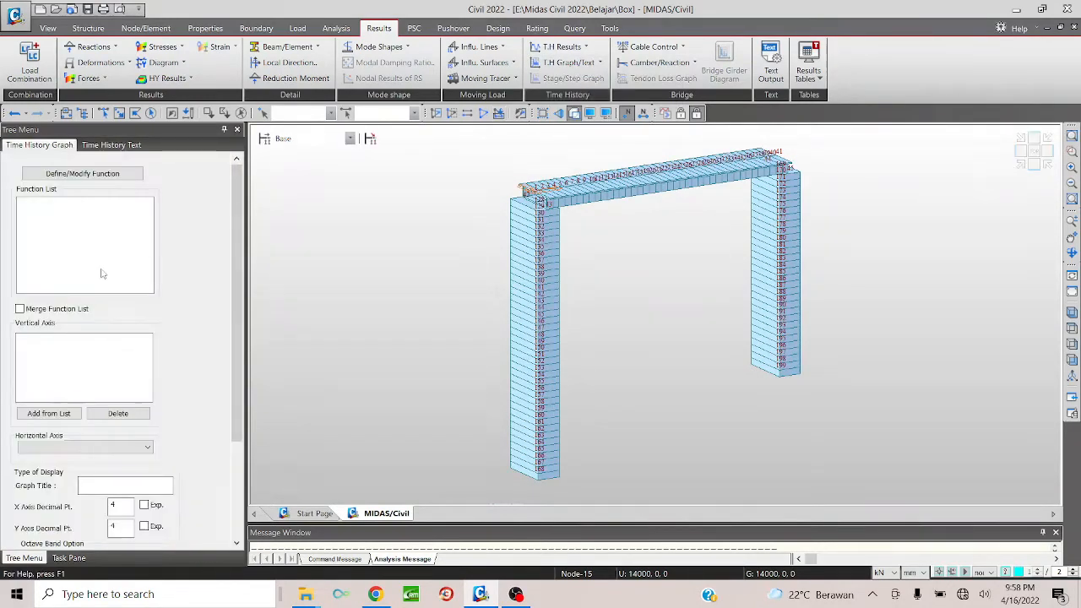
{"action": "left_click", "coordinate": [87, 175]}
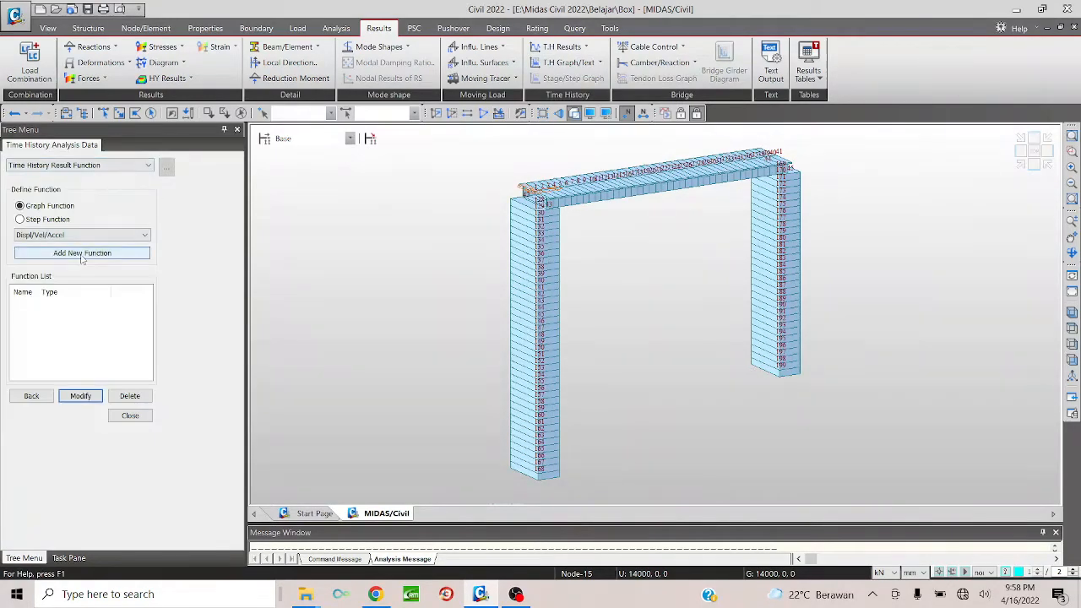
{"action": "left_click", "coordinate": [83, 255]}
{"action": "type", "text": "21"}
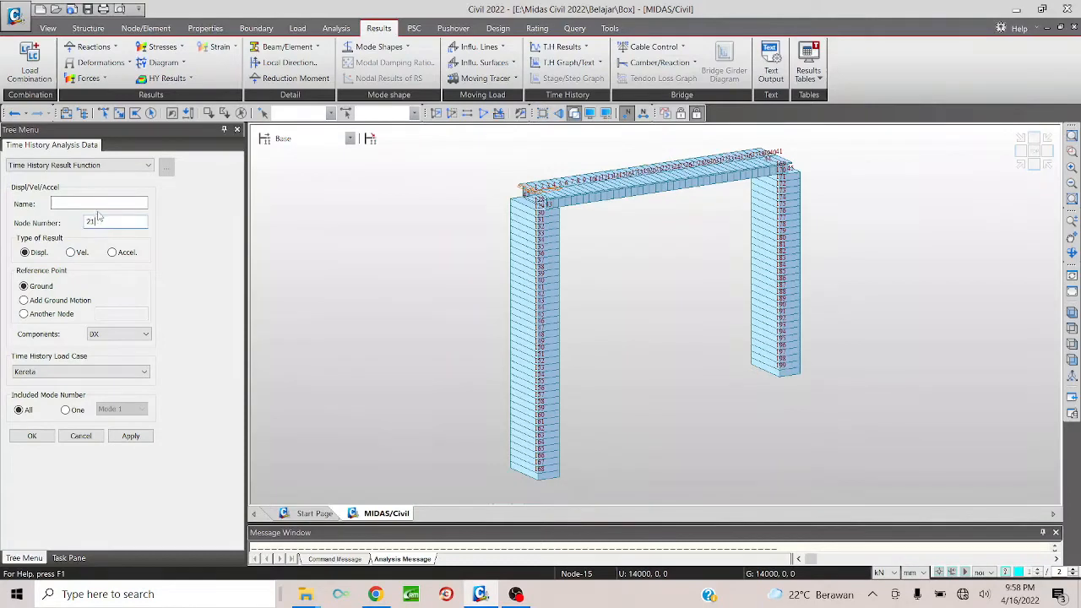
{"action": "left_click", "coordinate": [98, 205]}
{"action": "type", "text": "21"}
{"action": "left_click", "coordinate": [119, 335]}
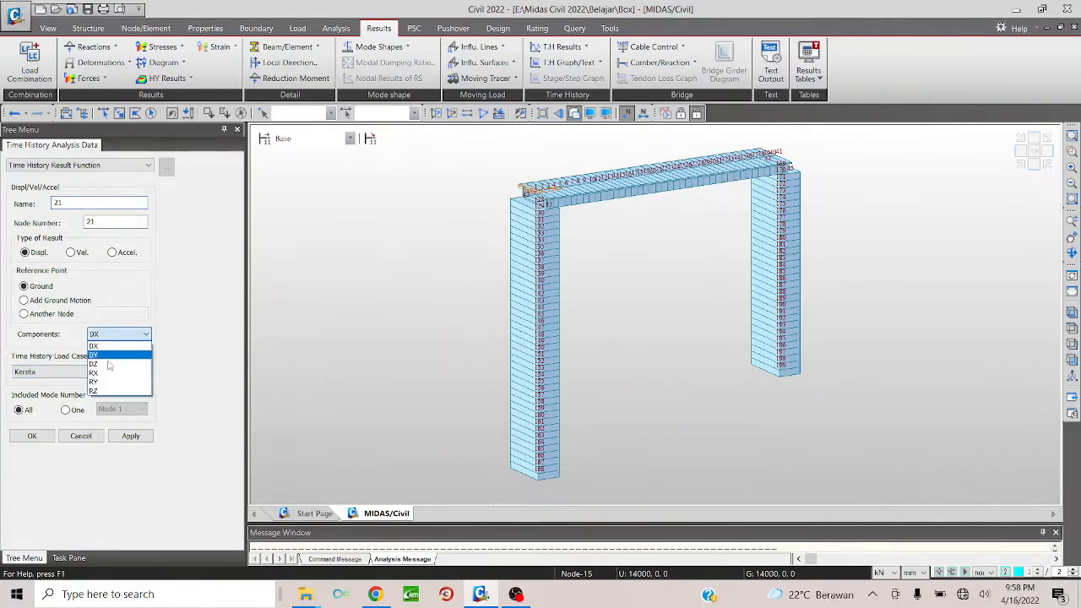
{"action": "left_click", "coordinate": [124, 364]}
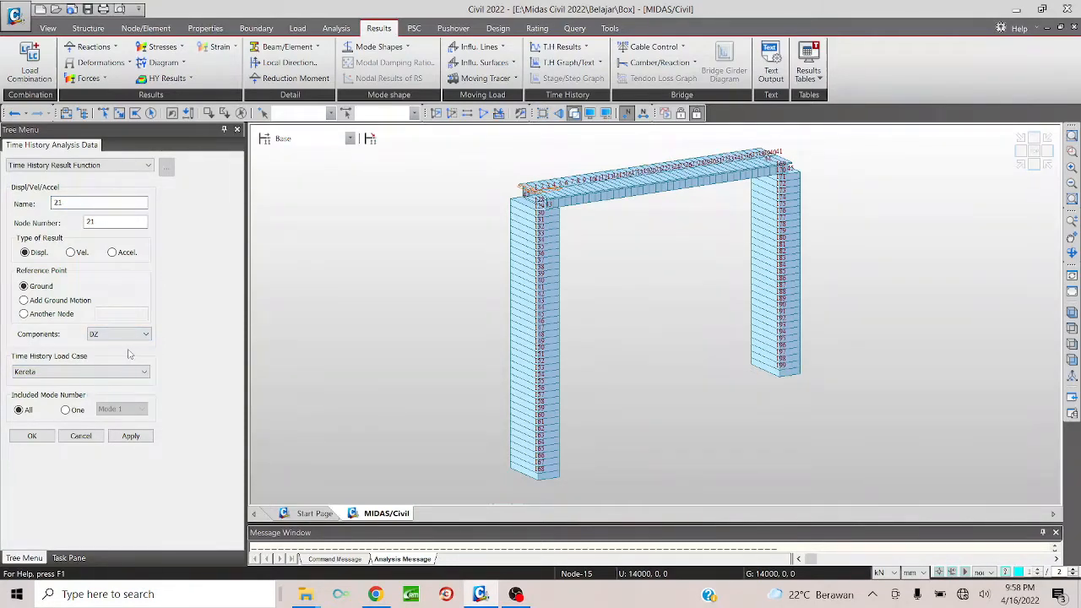
{"action": "left_click", "coordinate": [32, 436]}
{"action": "left_click", "coordinate": [130, 416]}
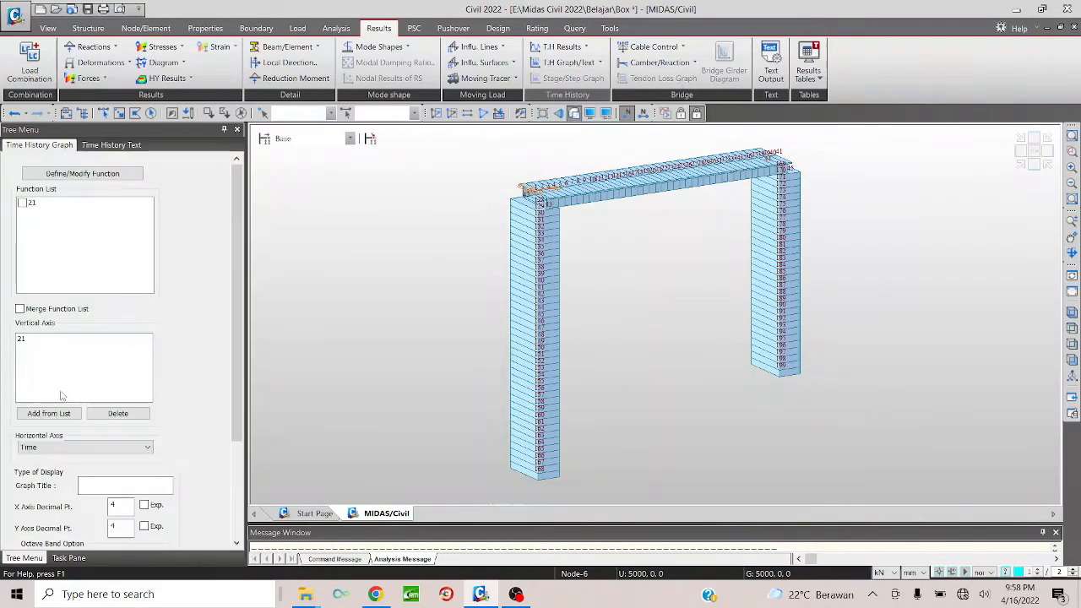
Plot function 21 against Time as a Time History Graph with 0 decimal places on both the X and Y axes.
{"action": "scroll", "coordinate": [62, 395], "scroll_direction": "down", "scroll_amount": 2}
{"action": "left_click_drag", "start_coordinate": [123, 445], "coordinate": [78, 447]}
{"action": "type", "text": "0"}
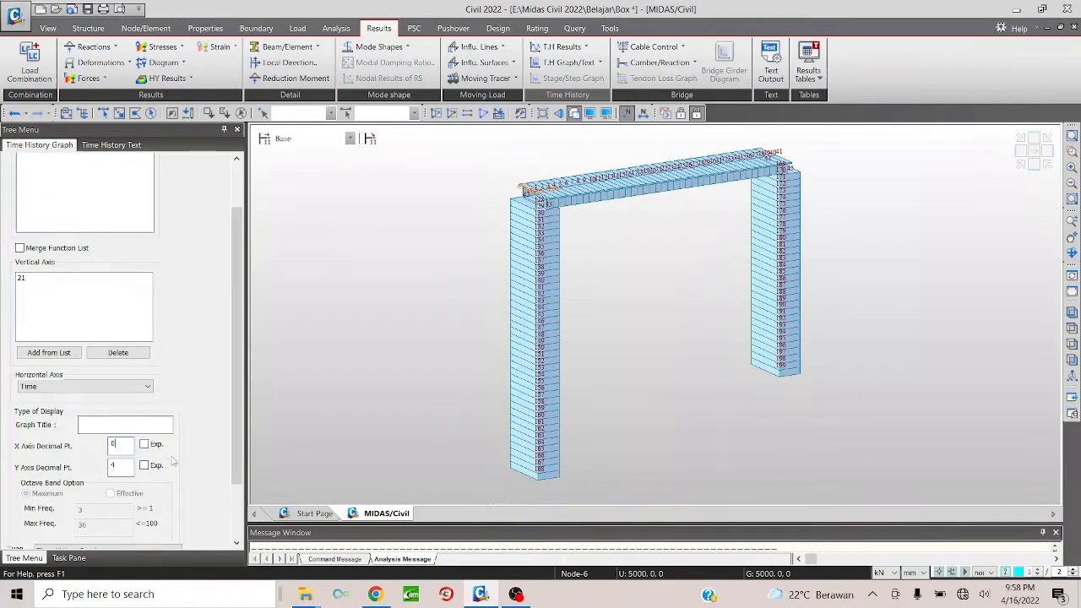
{"action": "double_click", "coordinate": [112, 467]}
{"action": "type", "text": "0"}
{"action": "scroll", "coordinate": [105, 481], "scroll_direction": "down", "scroll_amount": 2}
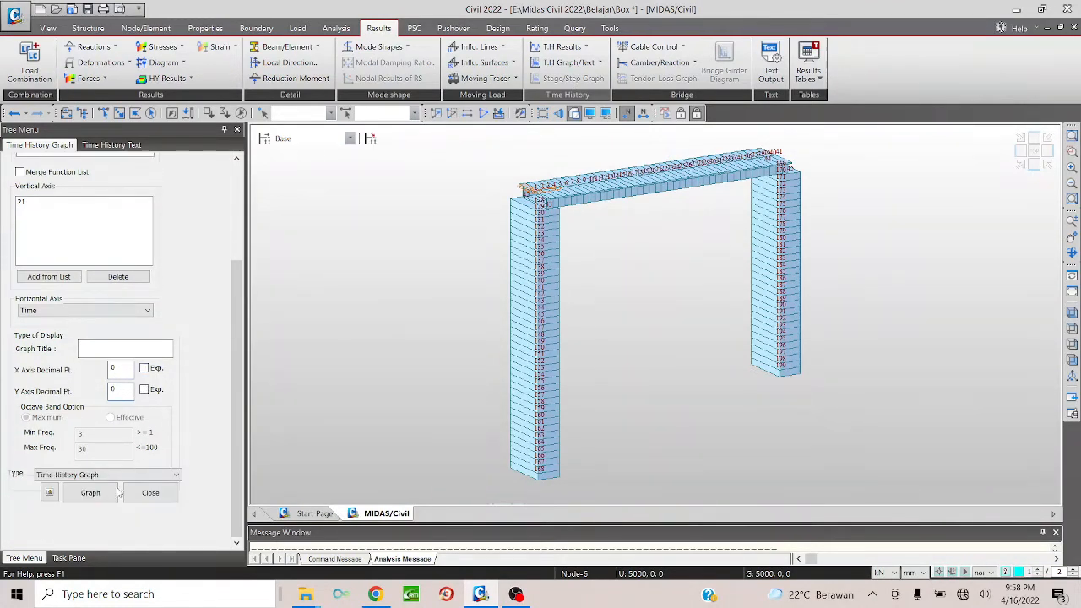
{"action": "left_click", "coordinate": [97, 496]}
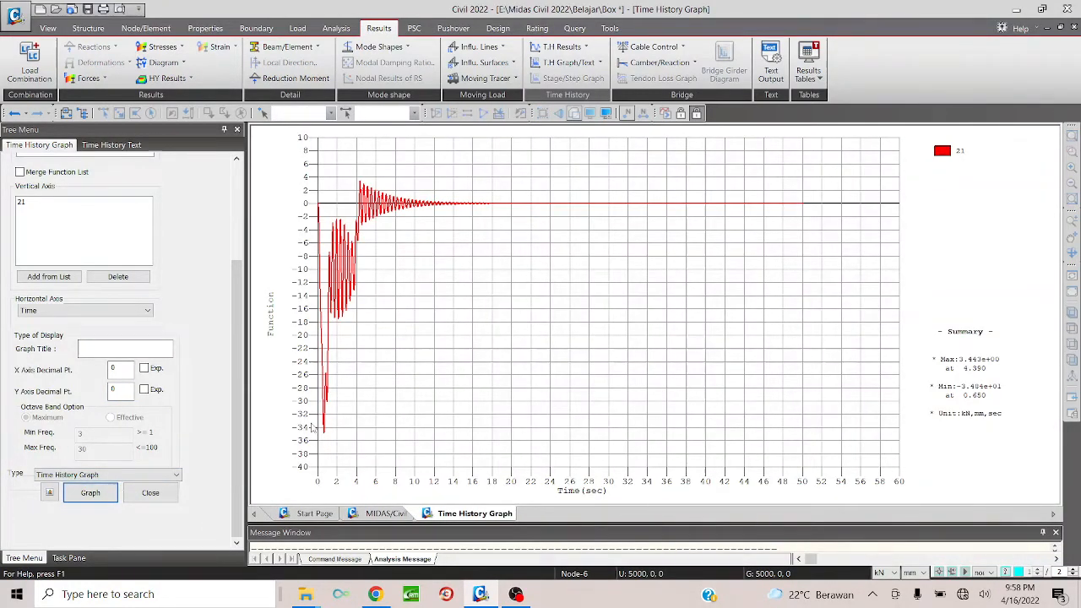
{"action": "mouse_move", "coordinate": [327, 436]}
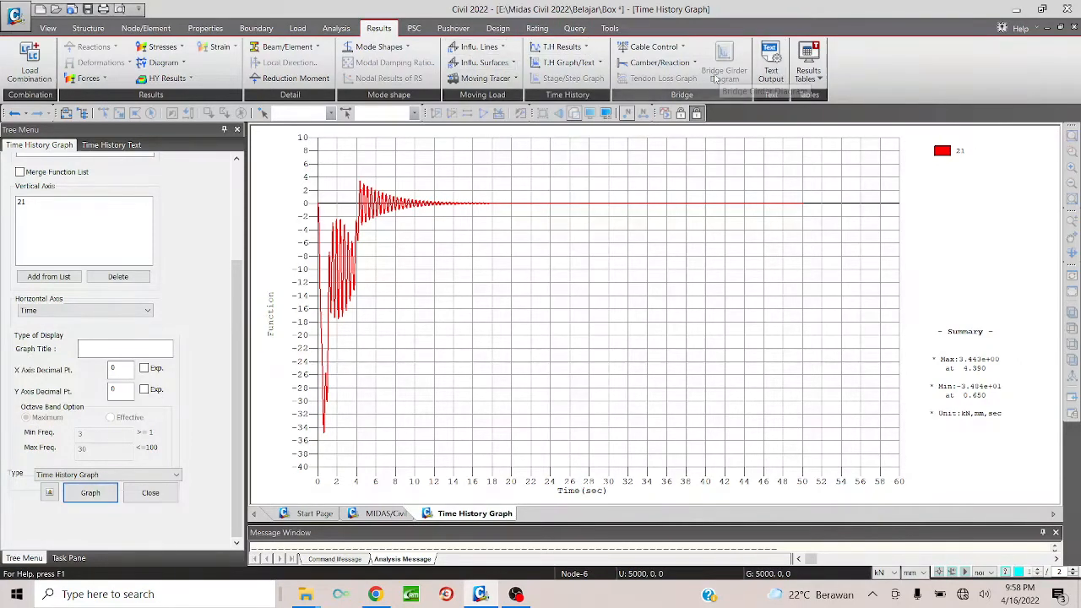
Unlock the model and apply the Eigenvalue Analysis Control with Lanczos eigenvectors and 20 frequencies, discarding the analysis results.
{"action": "left_click", "coordinate": [680, 113]}
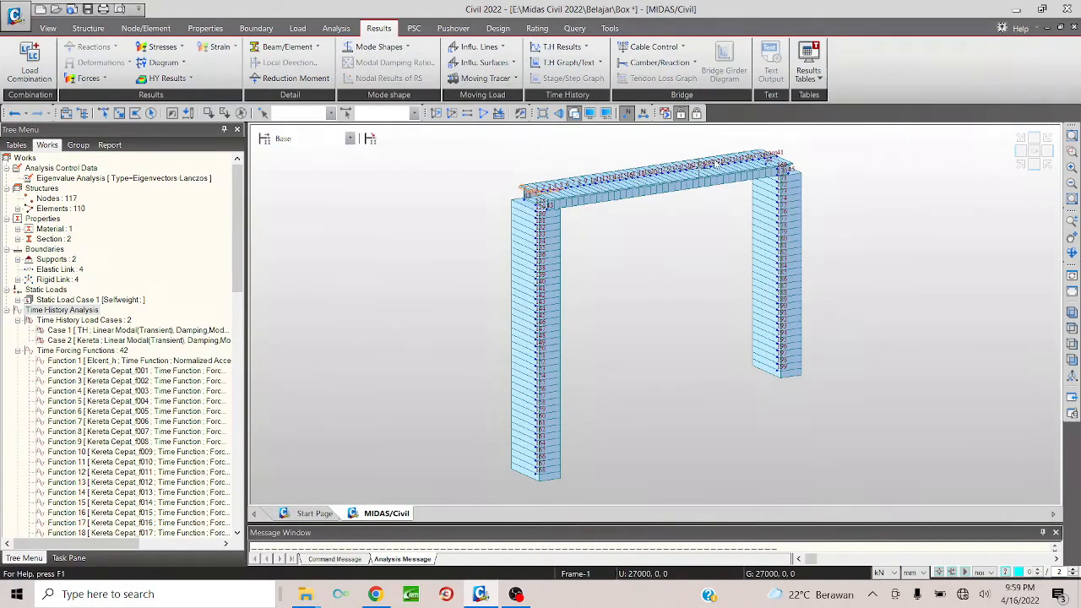
{"action": "scroll", "coordinate": [717, 163], "scroll_direction": "up", "scroll_amount": 4}
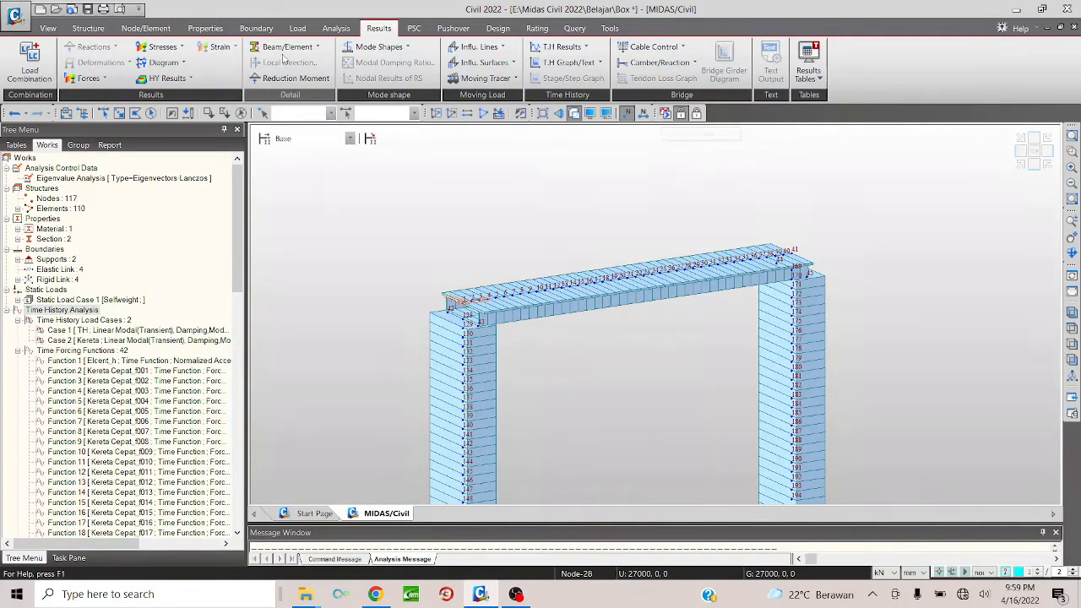
{"action": "left_click", "coordinate": [354, 27]}
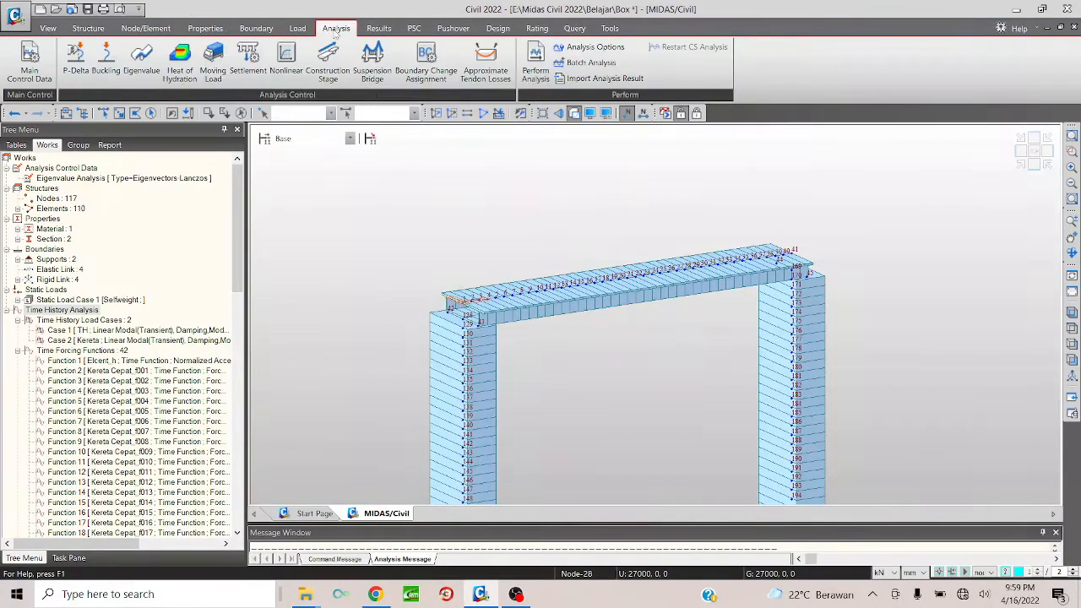
{"action": "left_click", "coordinate": [141, 59]}
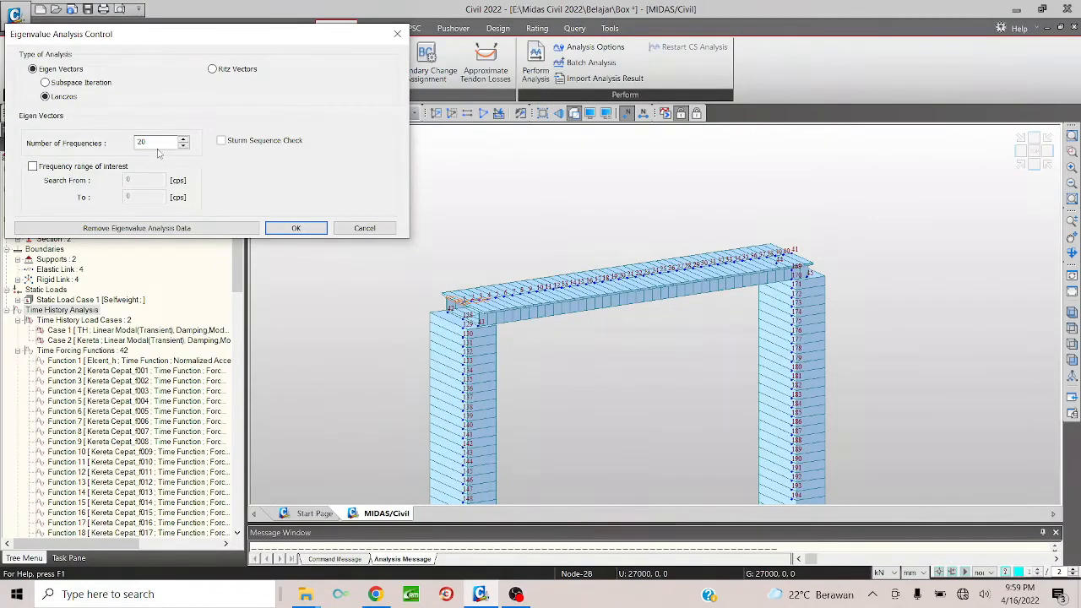
{"action": "left_click", "coordinate": [295, 228]}
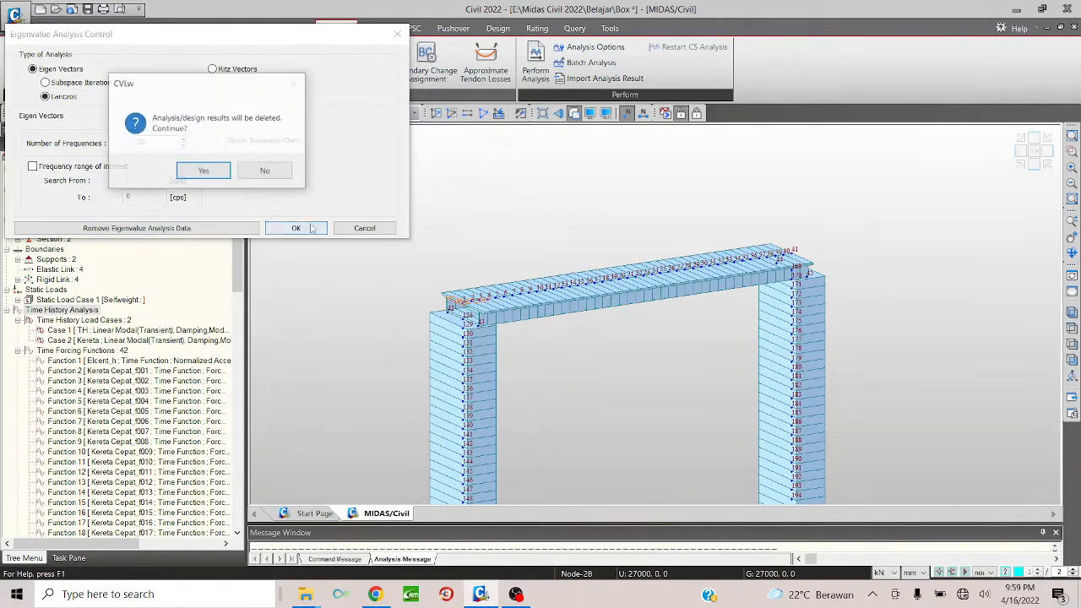
{"action": "left_click", "coordinate": [194, 166]}
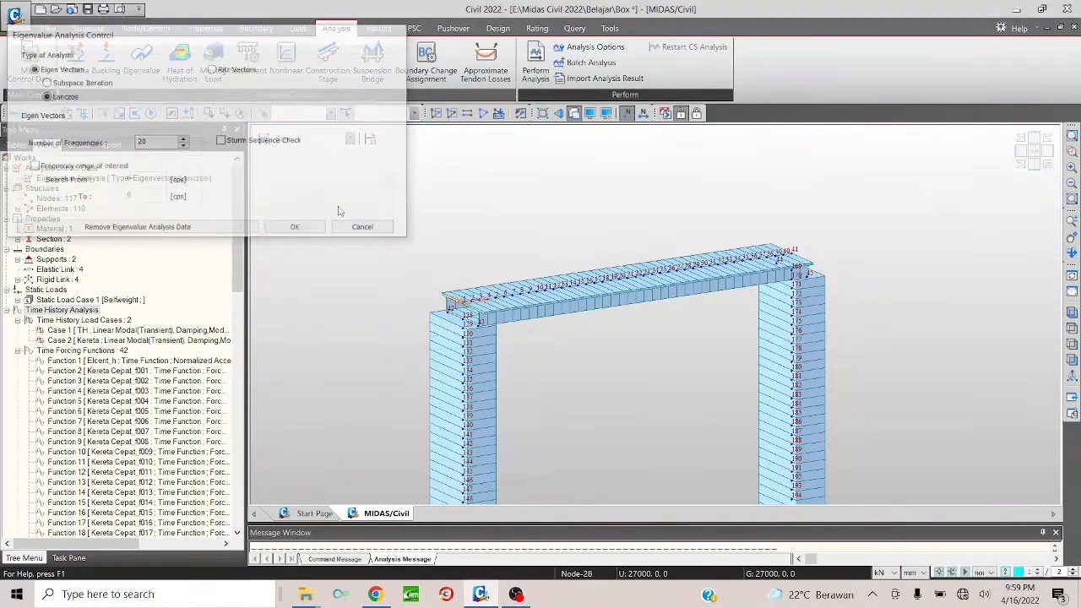
Run the analysis and display the Mode 1 vibration mode shape with Md-XYZ components and the legend.
{"action": "left_click", "coordinate": [663, 114]}
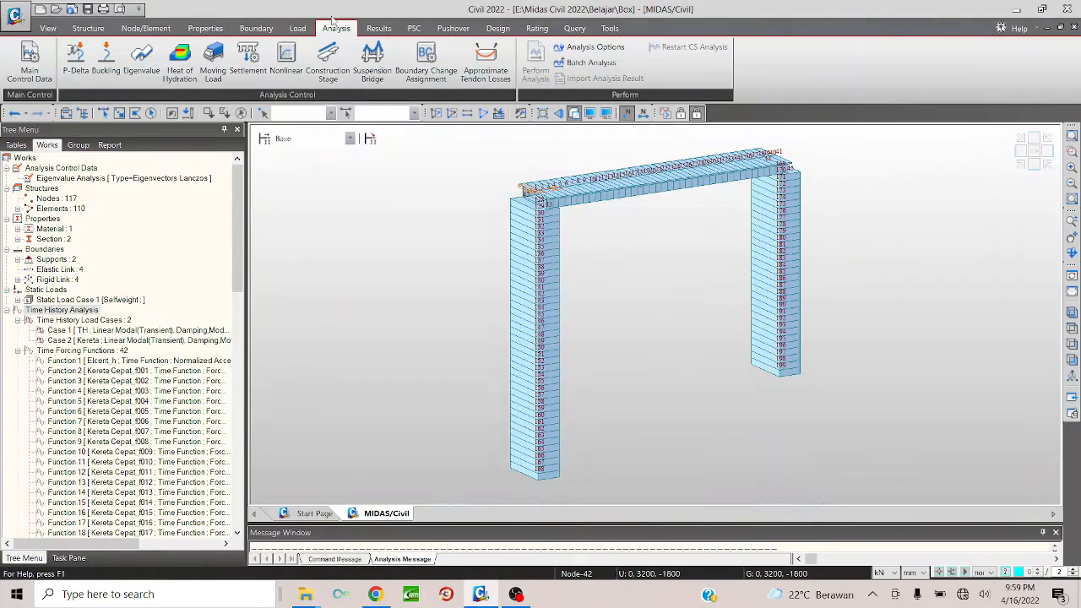
{"action": "left_click", "coordinate": [378, 29]}
{"action": "left_click", "coordinate": [404, 47]}
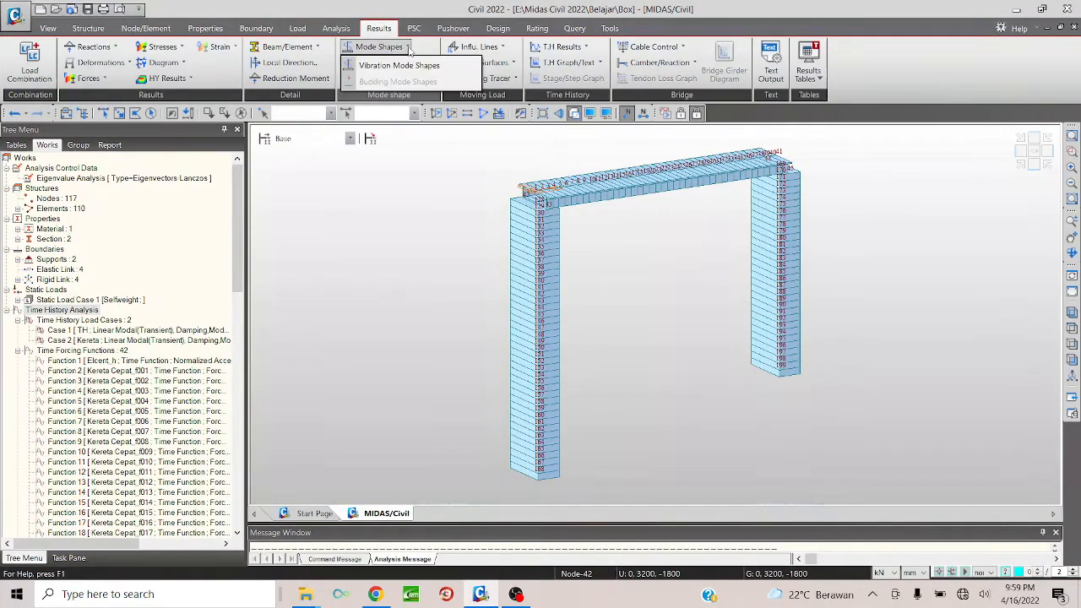
{"action": "left_click", "coordinate": [409, 65]}
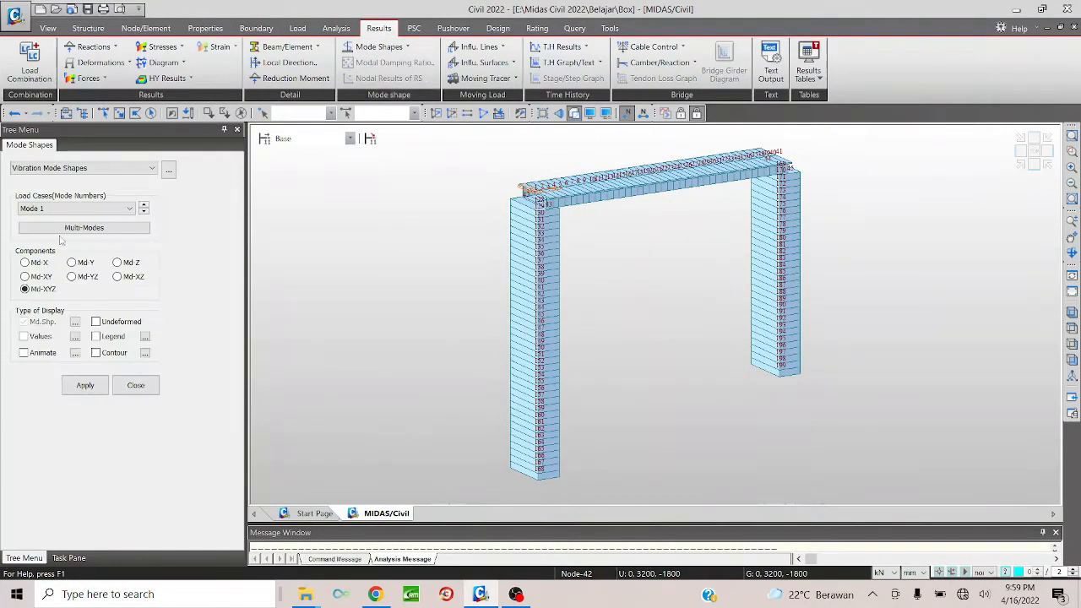
{"action": "left_click", "coordinate": [86, 390]}
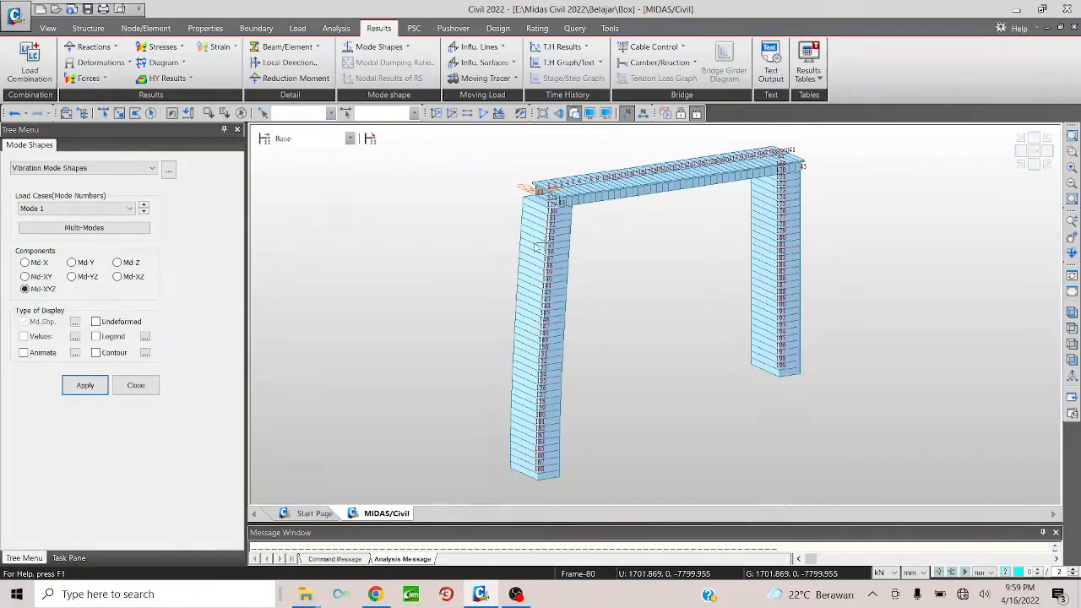
{"action": "left_click", "coordinate": [96, 336]}
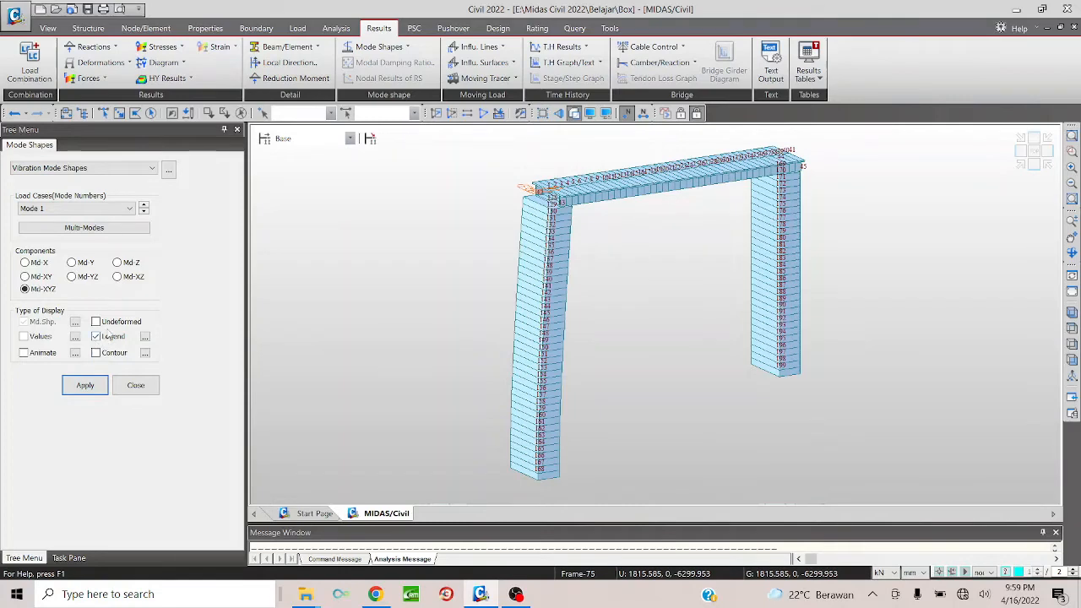
{"action": "left_click", "coordinate": [94, 384]}
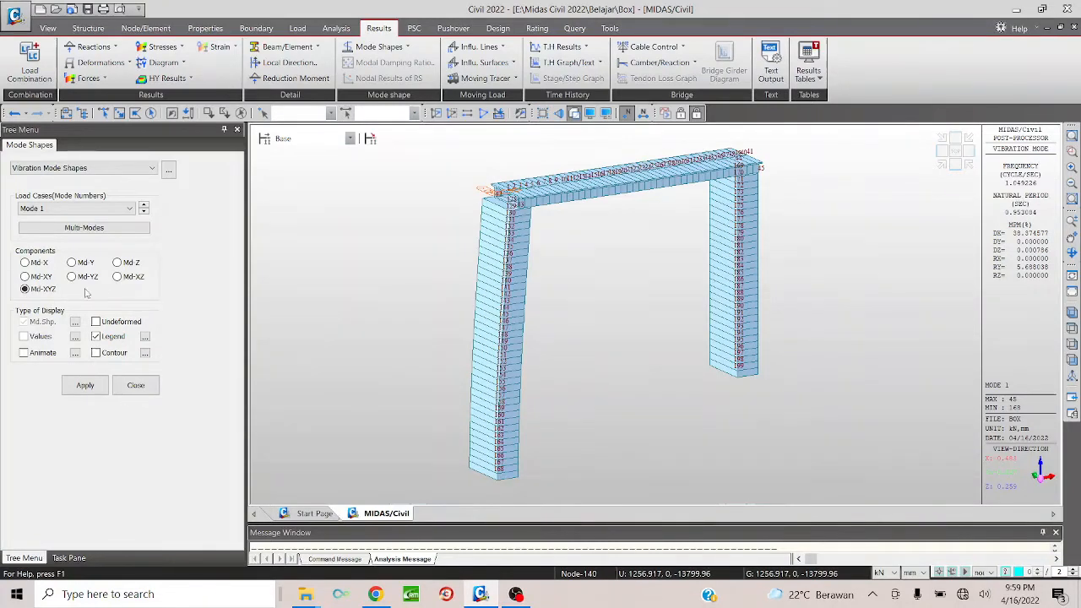
Display the vibration mode shapes of Mode 2 and Mode 3 in turn.
{"action": "left_click", "coordinate": [76, 207]}
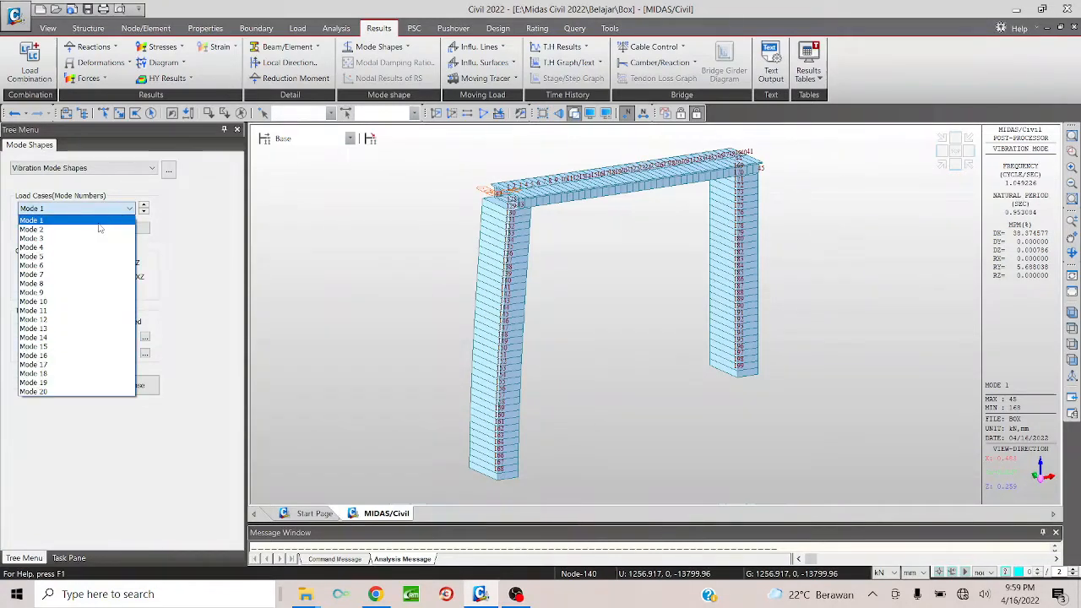
{"action": "left_click", "coordinate": [97, 231]}
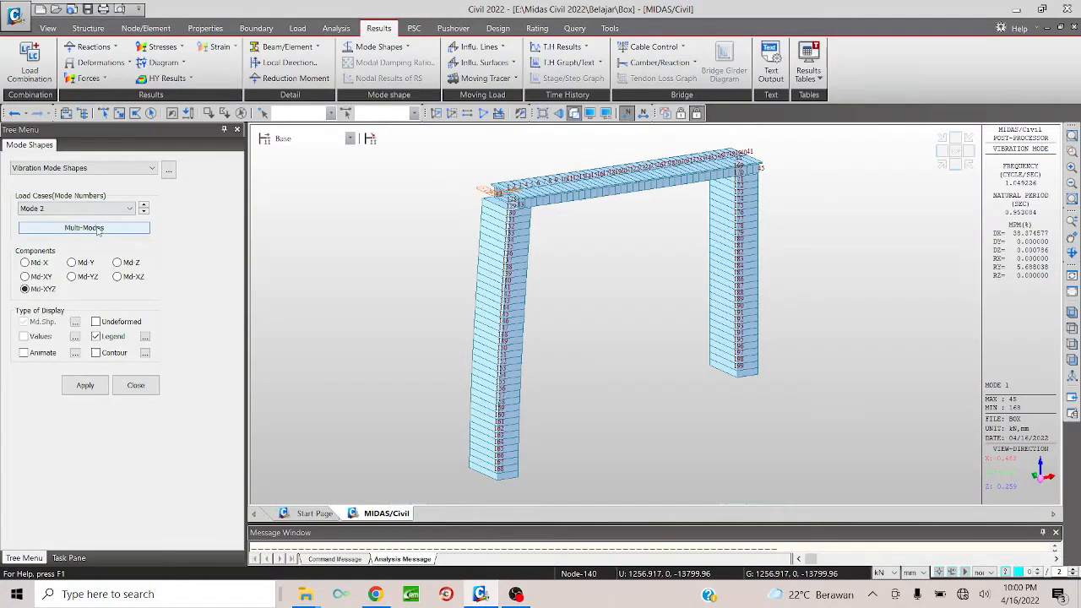
{"action": "left_click", "coordinate": [84, 390]}
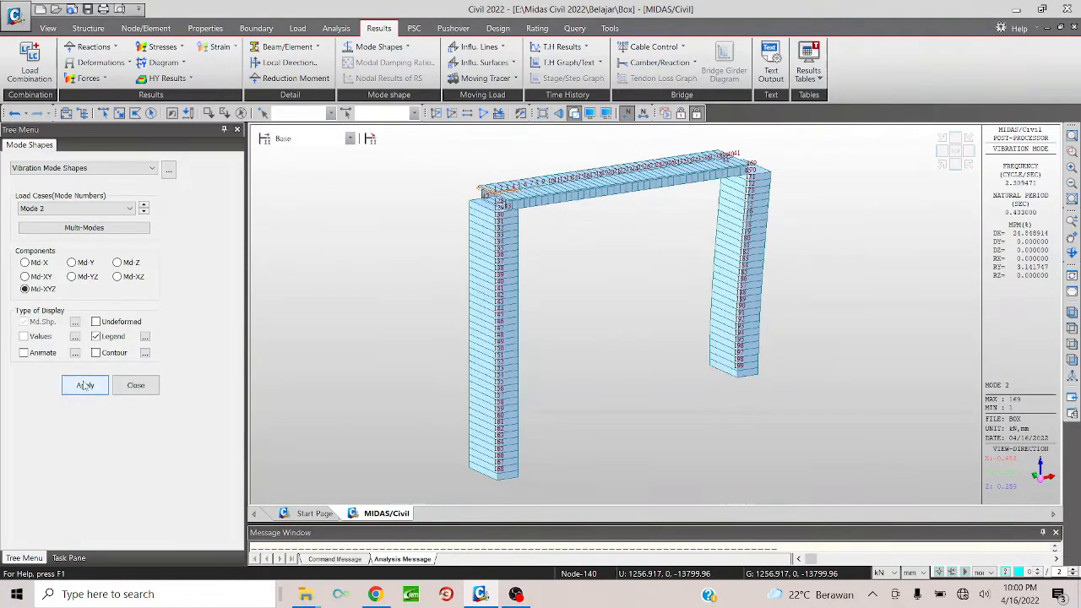
{"action": "left_click", "coordinate": [91, 210]}
{"action": "left_click", "coordinate": [75, 239]}
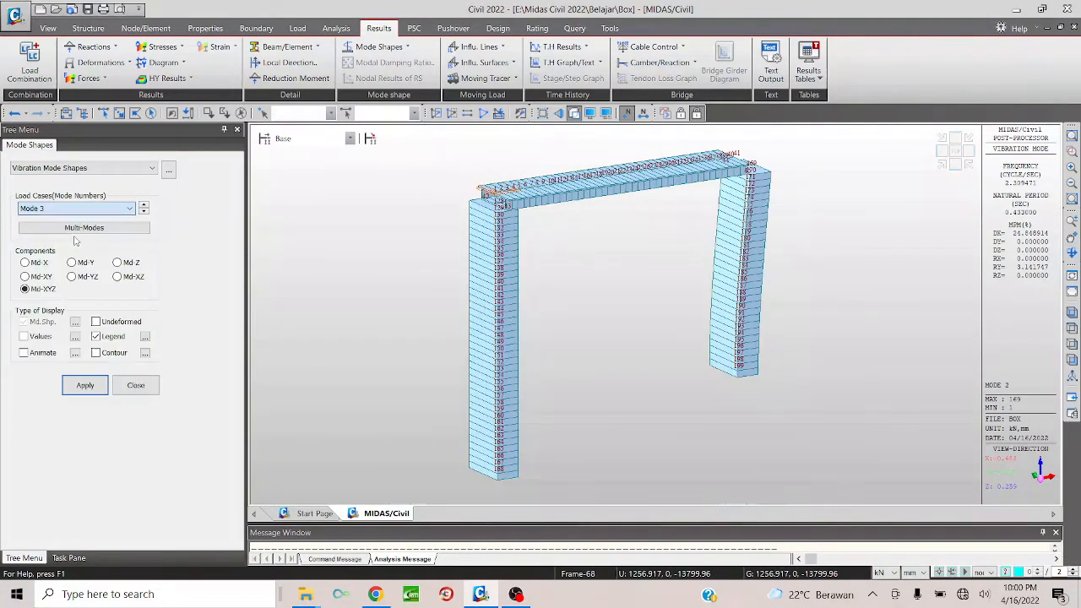
{"action": "left_click", "coordinate": [89, 385]}
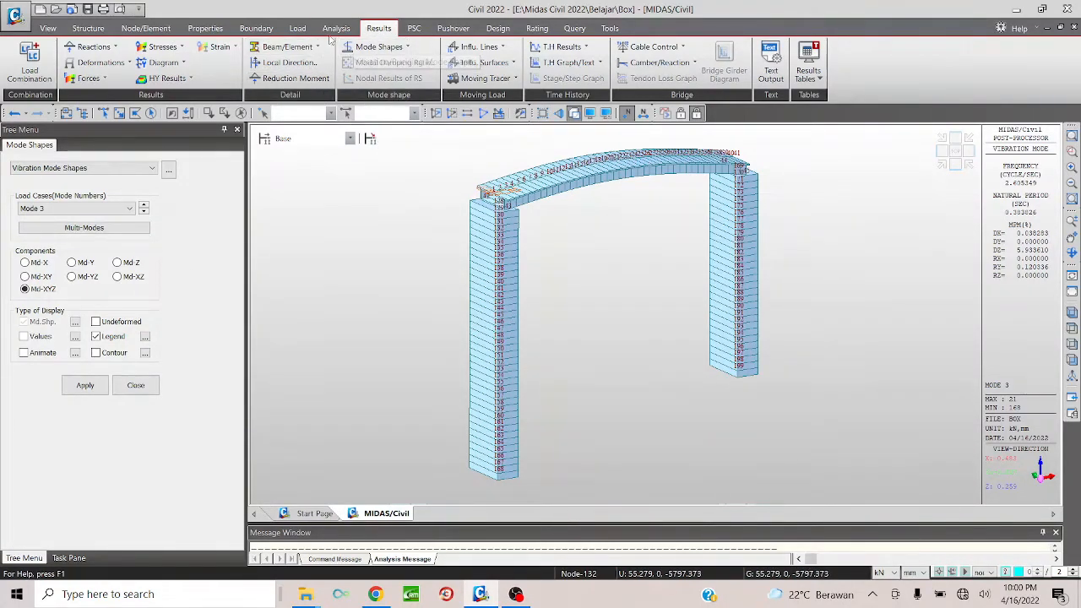
Unlock the model and define a two-point track for Train Load Generator along the girder from 0, 0, 0 to 40000, 0, 0.
{"action": "left_click", "coordinate": [681, 113]}
{"action": "left_click", "coordinate": [300, 28]}
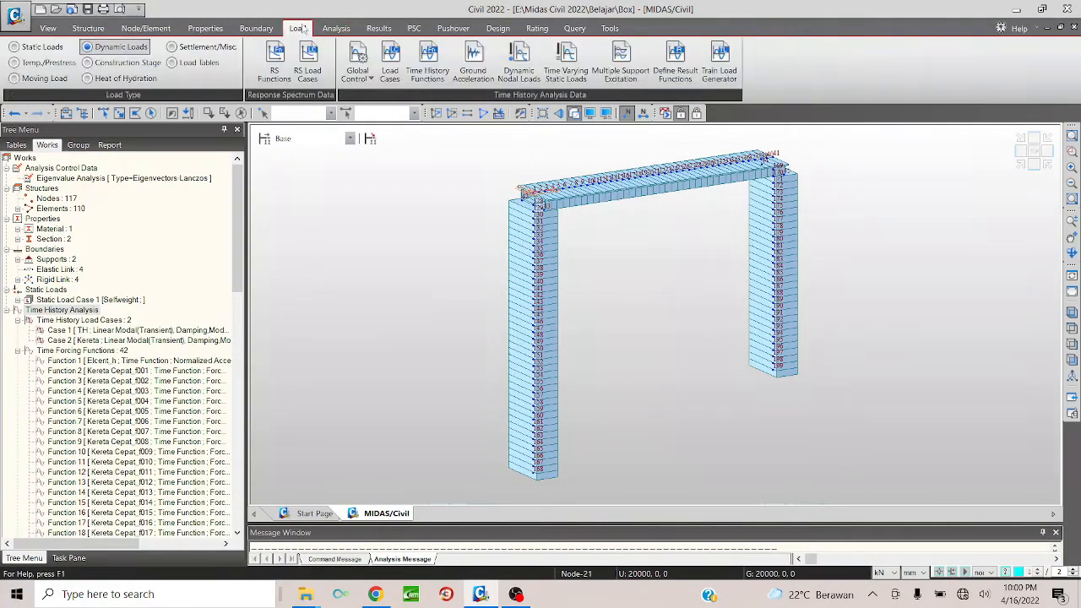
{"action": "left_click", "coordinate": [719, 57]}
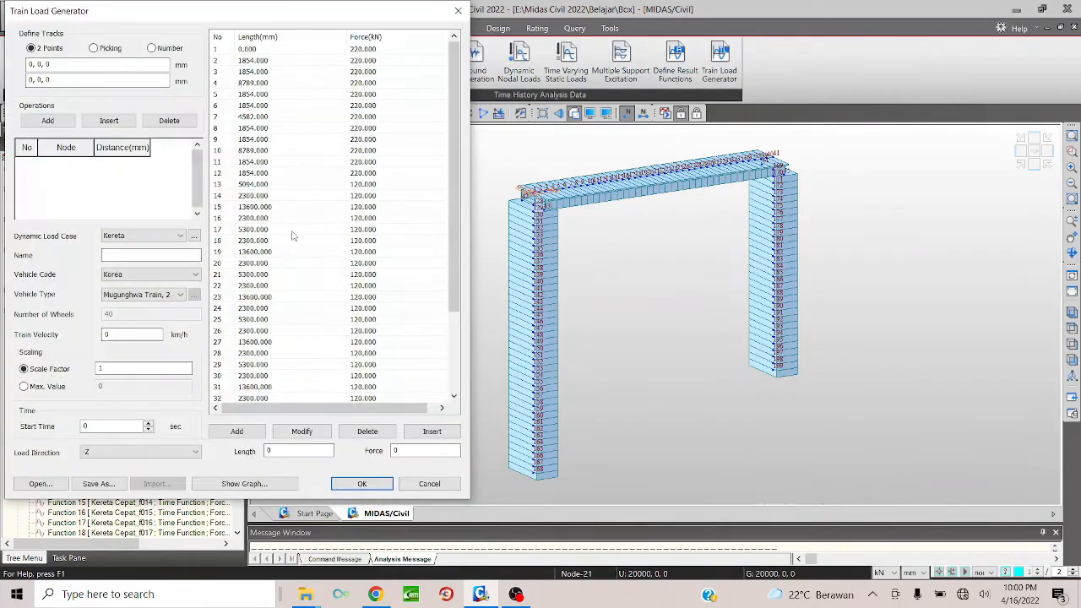
{"action": "left_click", "coordinate": [34, 64]}
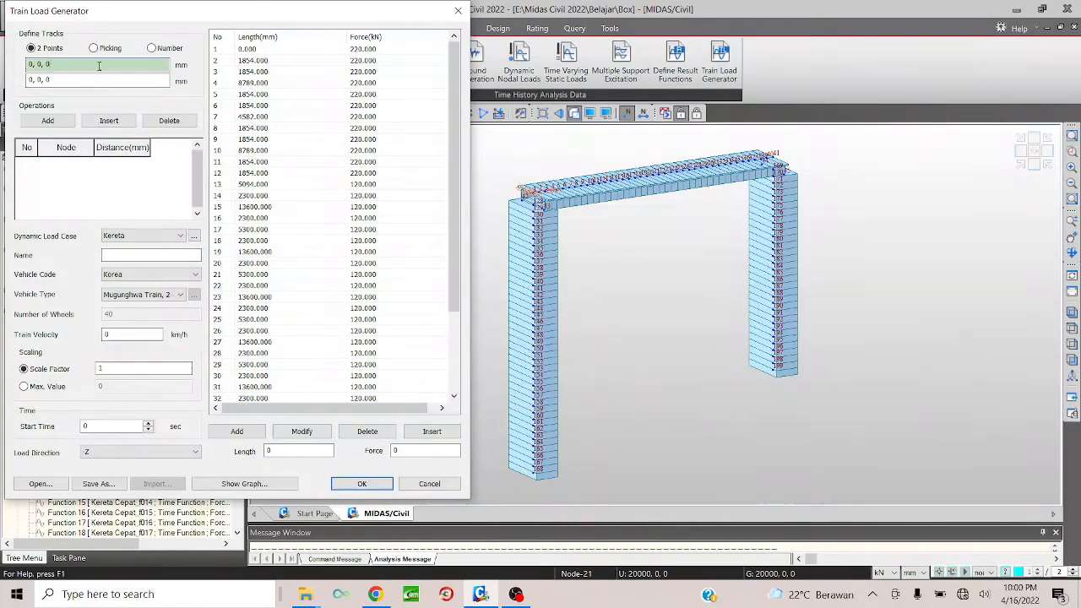
{"action": "left_click", "coordinate": [528, 192]}
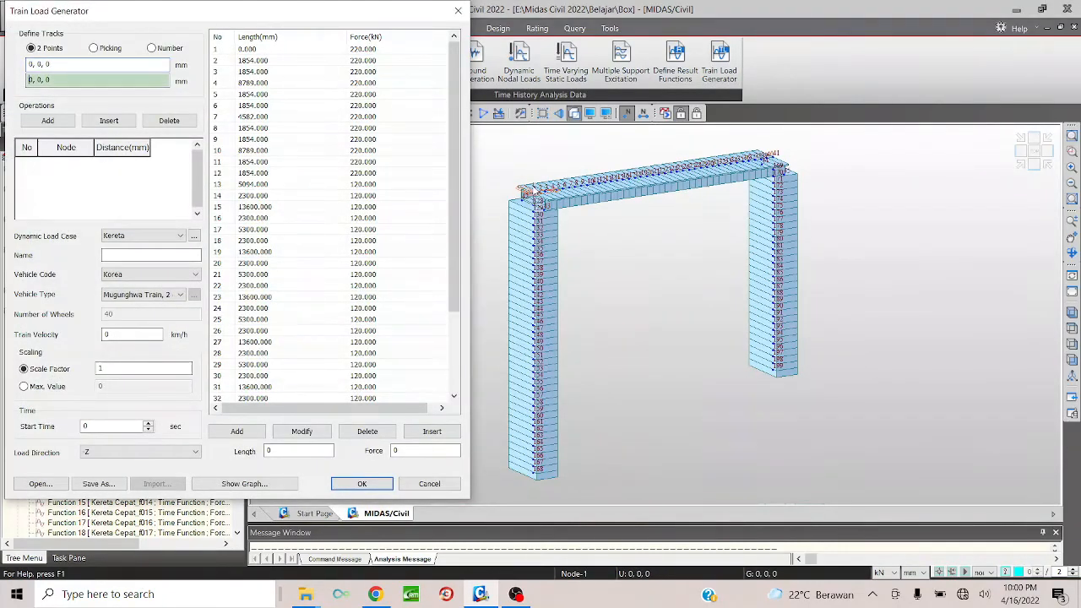
{"action": "left_click", "coordinate": [780, 156]}
Generate train loads named Kereta Cepat Sekali at 350 km/h, discarding the old results, and save and rerun the analysis.
{"action": "left_click", "coordinate": [132, 257]}
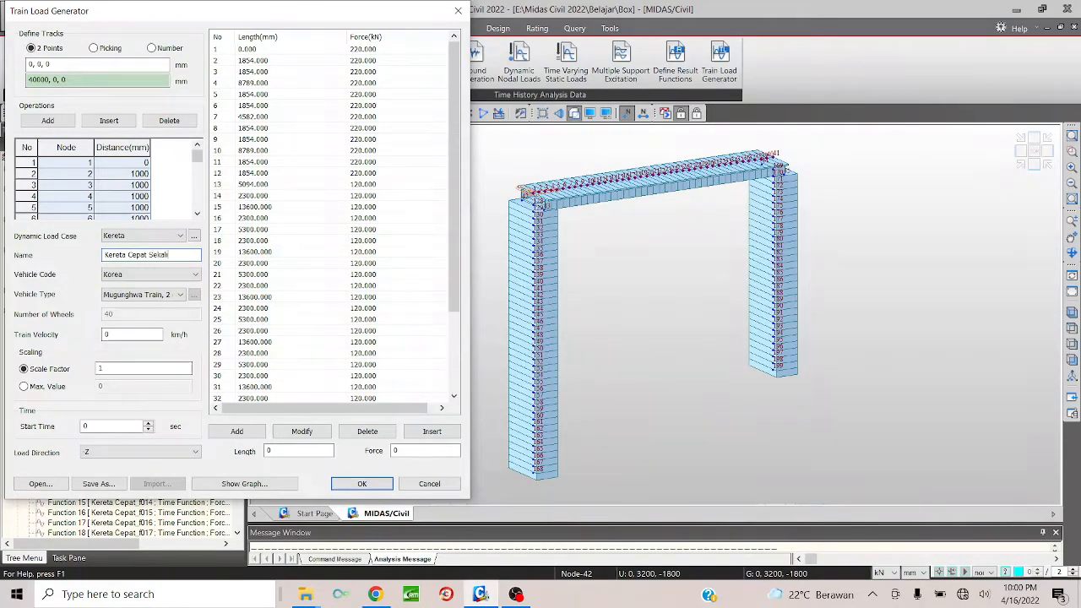
{"action": "double_click", "coordinate": [140, 336]}
{"action": "left_click", "coordinate": [132, 369]}
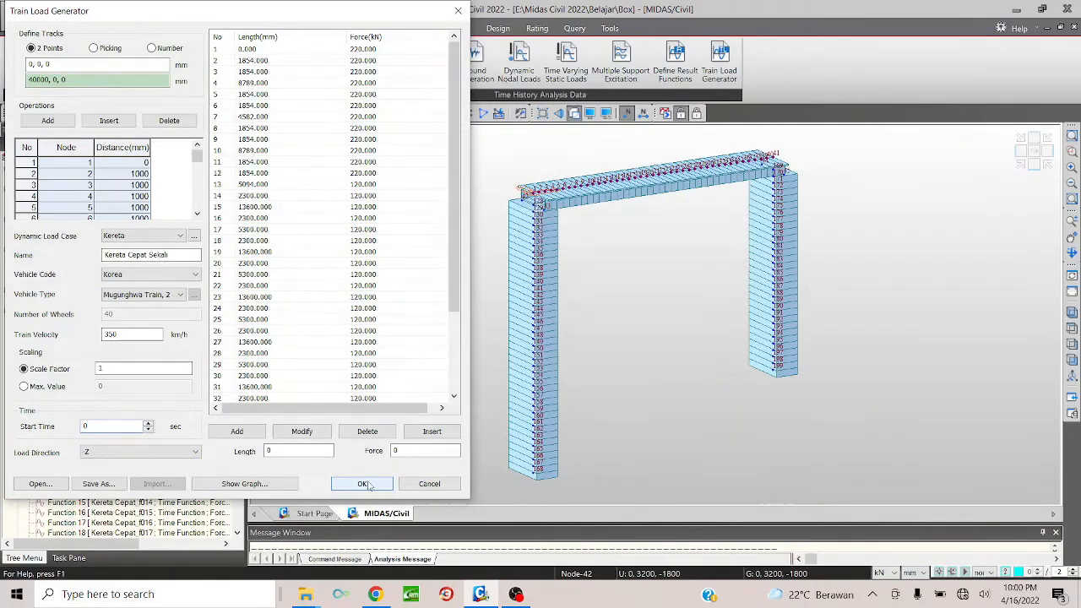
{"action": "left_click", "coordinate": [363, 483]}
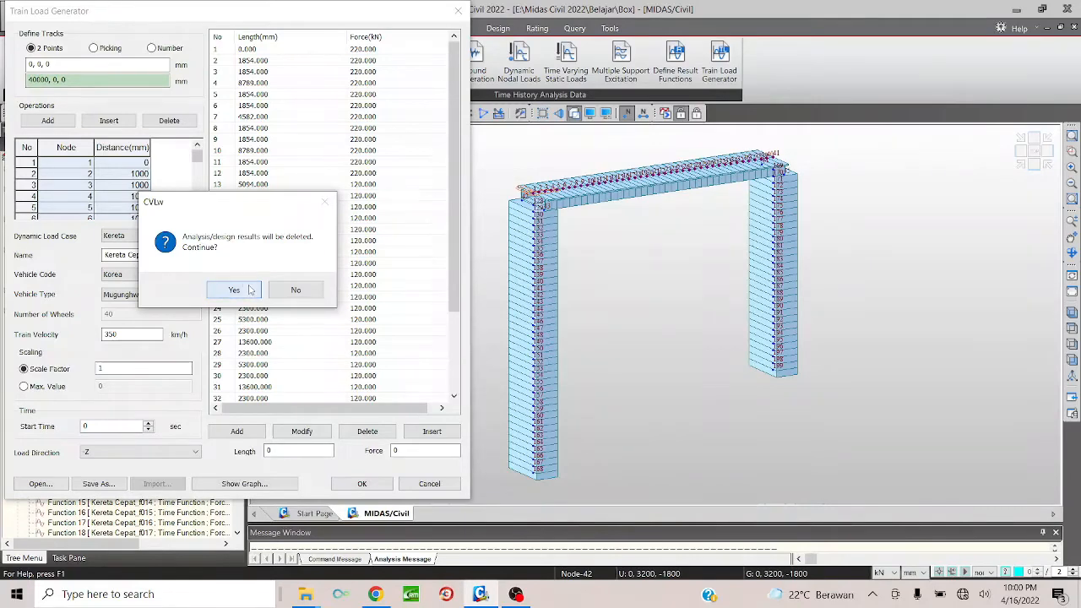
{"action": "left_click", "coordinate": [234, 289]}
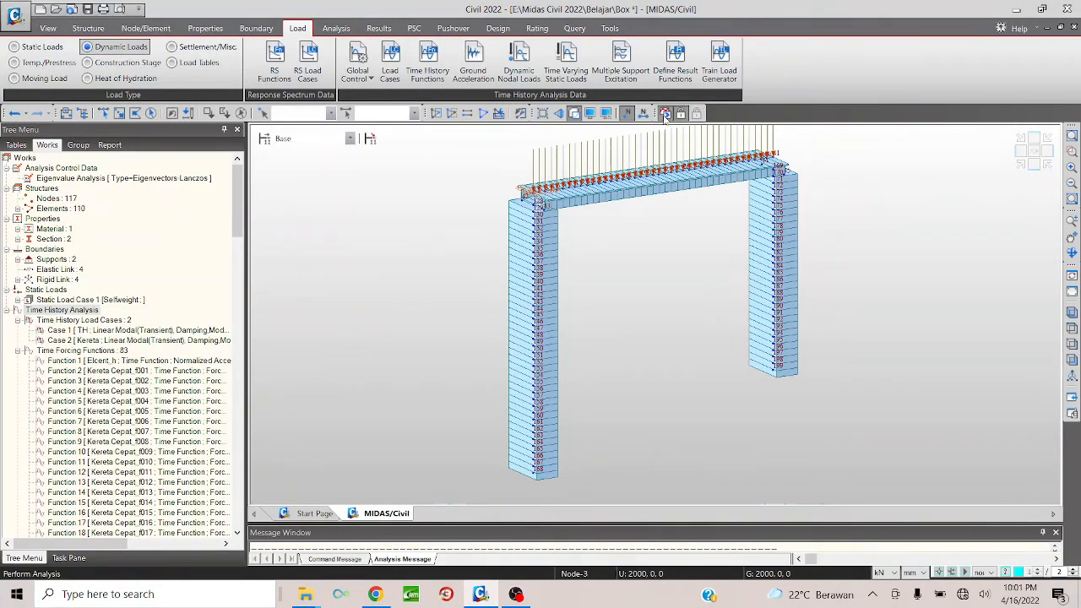
{"action": "key", "text": "ctrl+s"}
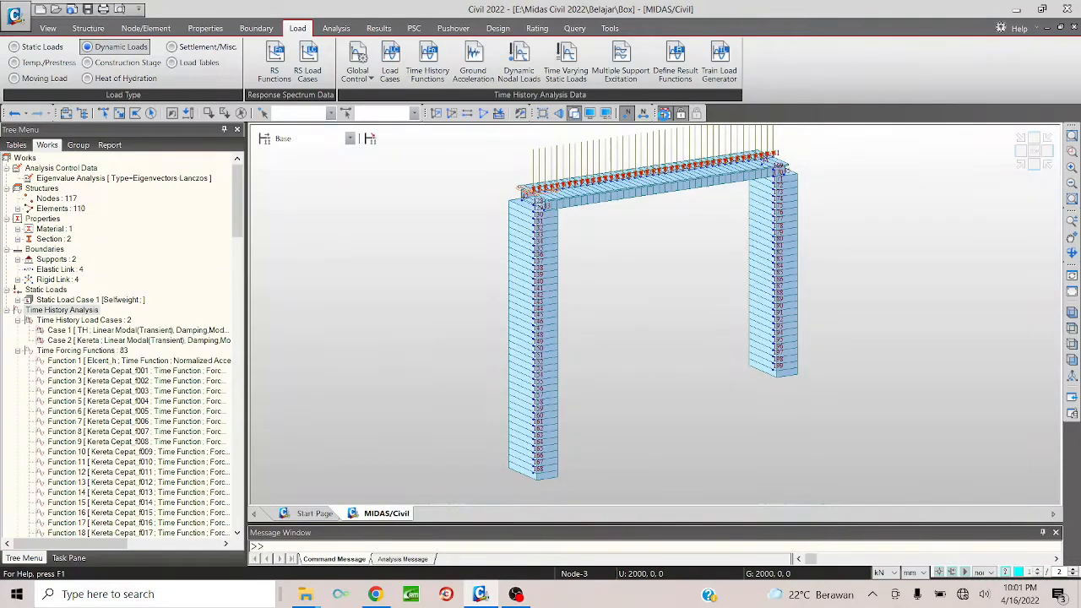
{"action": "left_click", "coordinate": [664, 113]}
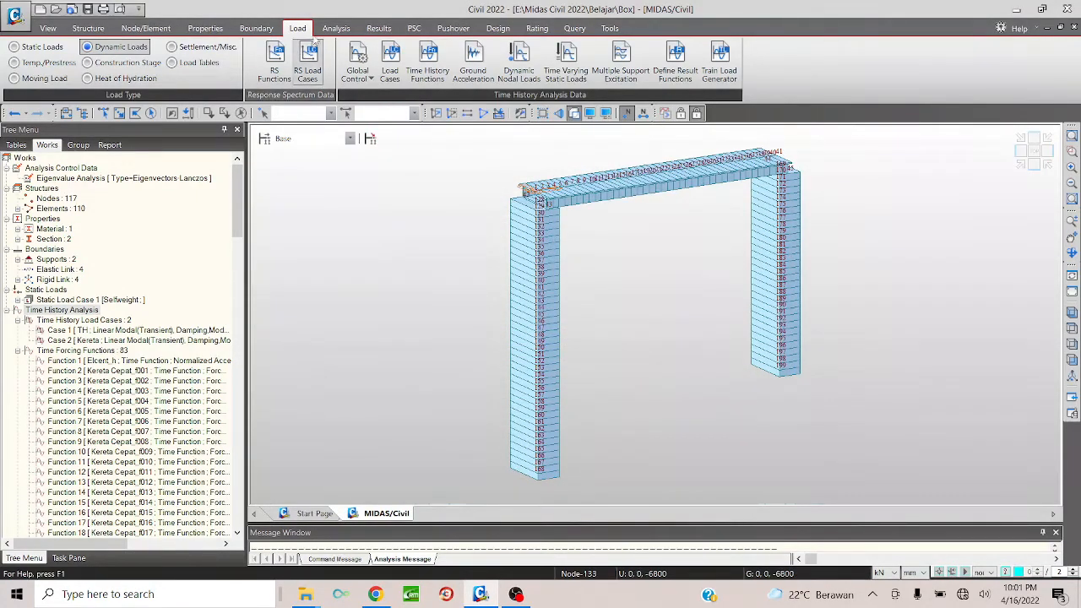
Plot function 21 against Time for the rerun analysis as a Time History Graph with 0 decimal places on both axes.
{"action": "left_click", "coordinate": [381, 29]}
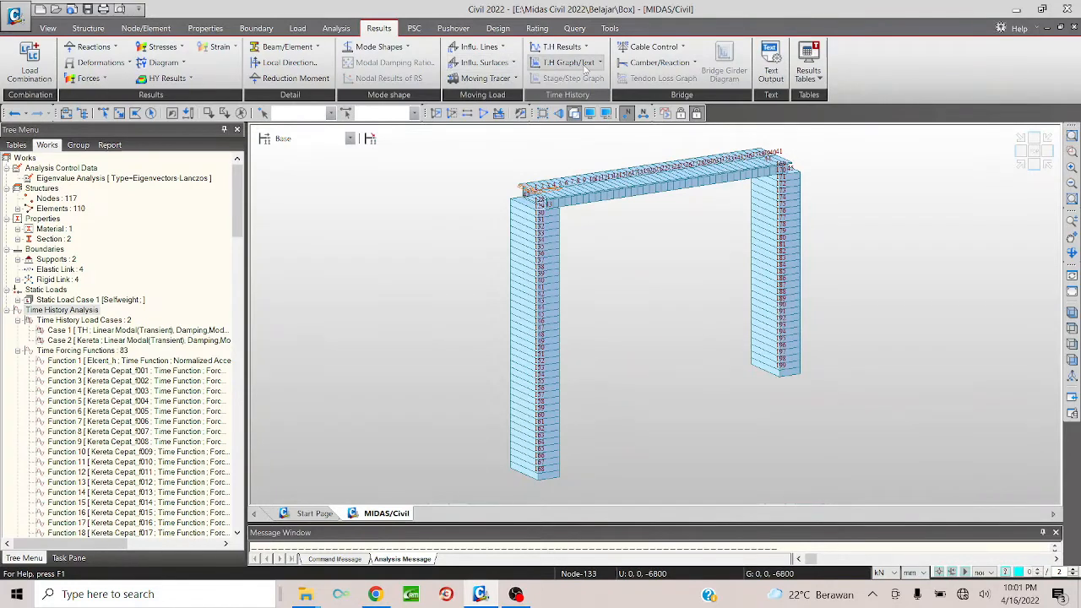
{"action": "left_click", "coordinate": [585, 62]}
{"action": "left_click", "coordinate": [574, 79]}
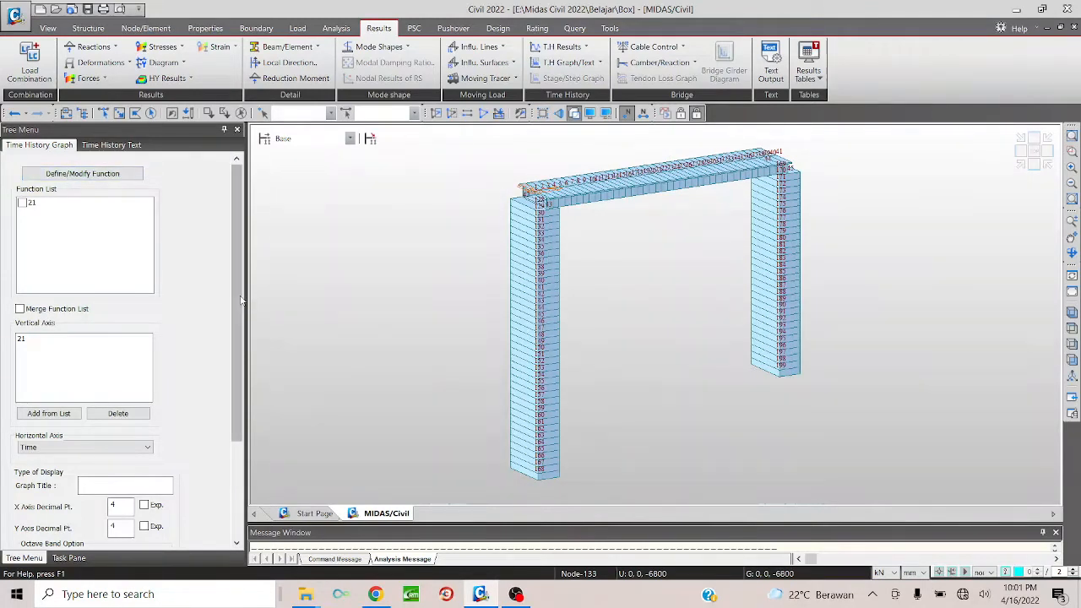
{"action": "scroll", "coordinate": [237, 338], "scroll_direction": "down", "scroll_amount": 3}
{"action": "left_click_drag", "start_coordinate": [44, 378], "coordinate": [3, 378]}
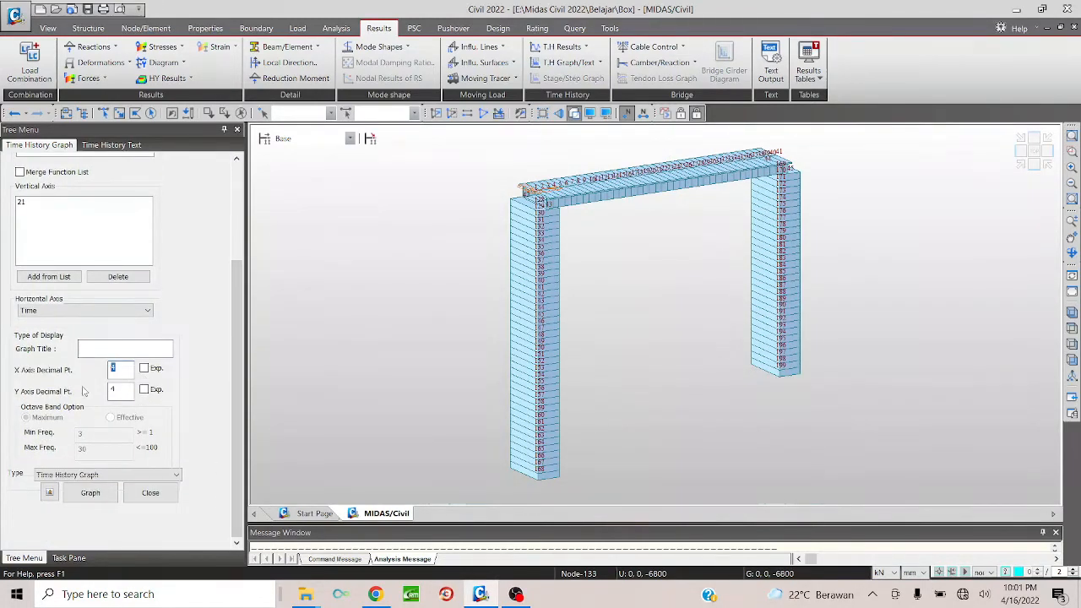
{"action": "type", "text": "0"}
{"action": "left_click_drag", "start_coordinate": [121, 391], "coordinate": [10, 396]}
{"action": "type", "text": "0"}
{"action": "left_click", "coordinate": [96, 493]}
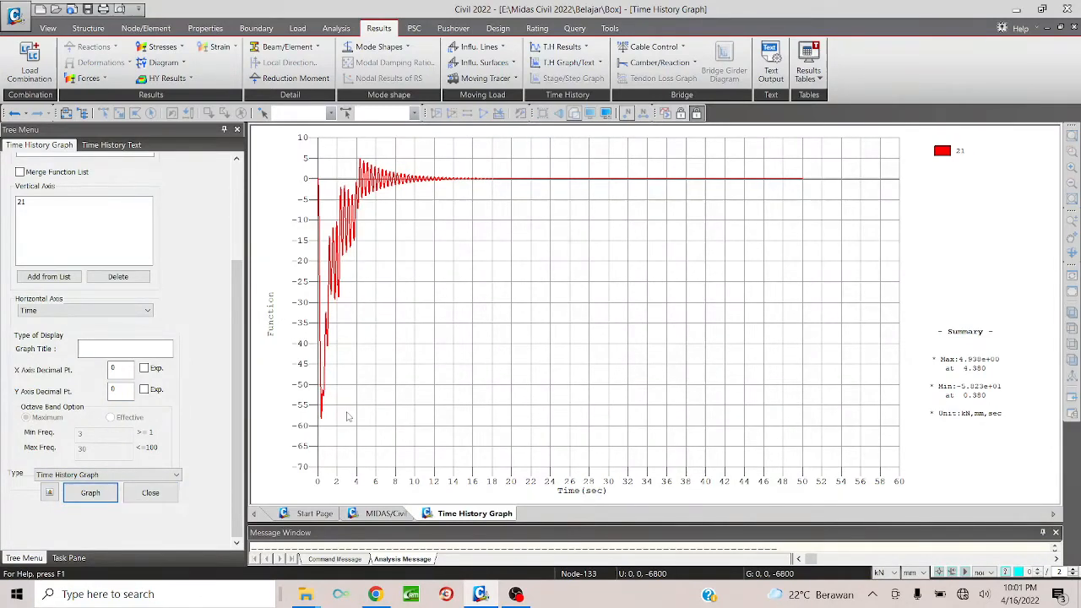
{"action": "mouse_move", "coordinate": [323, 409]}
{"action": "left_click", "coordinate": [516, 595]}
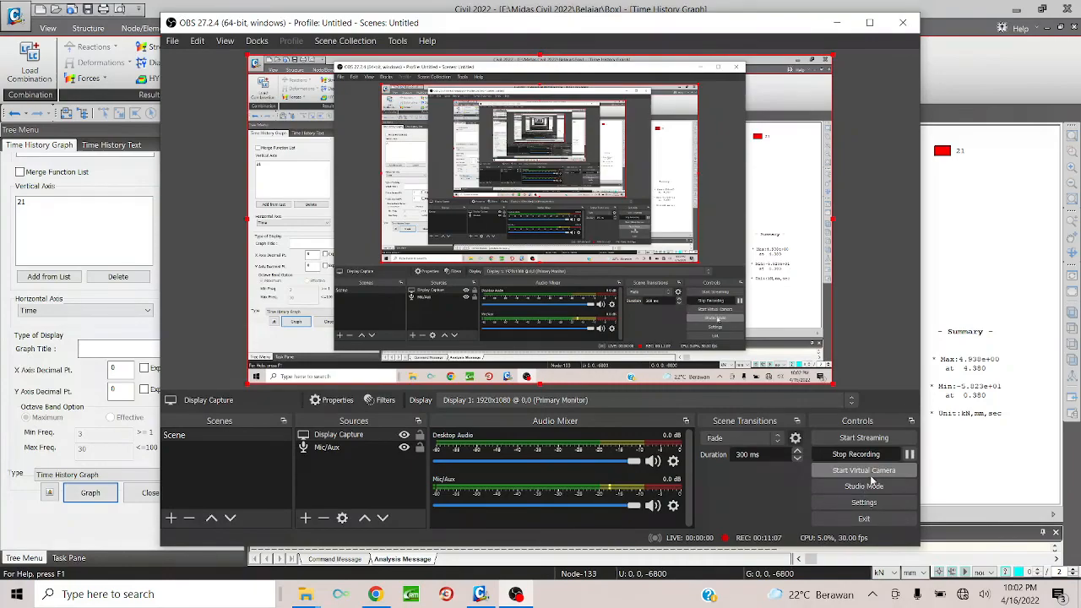